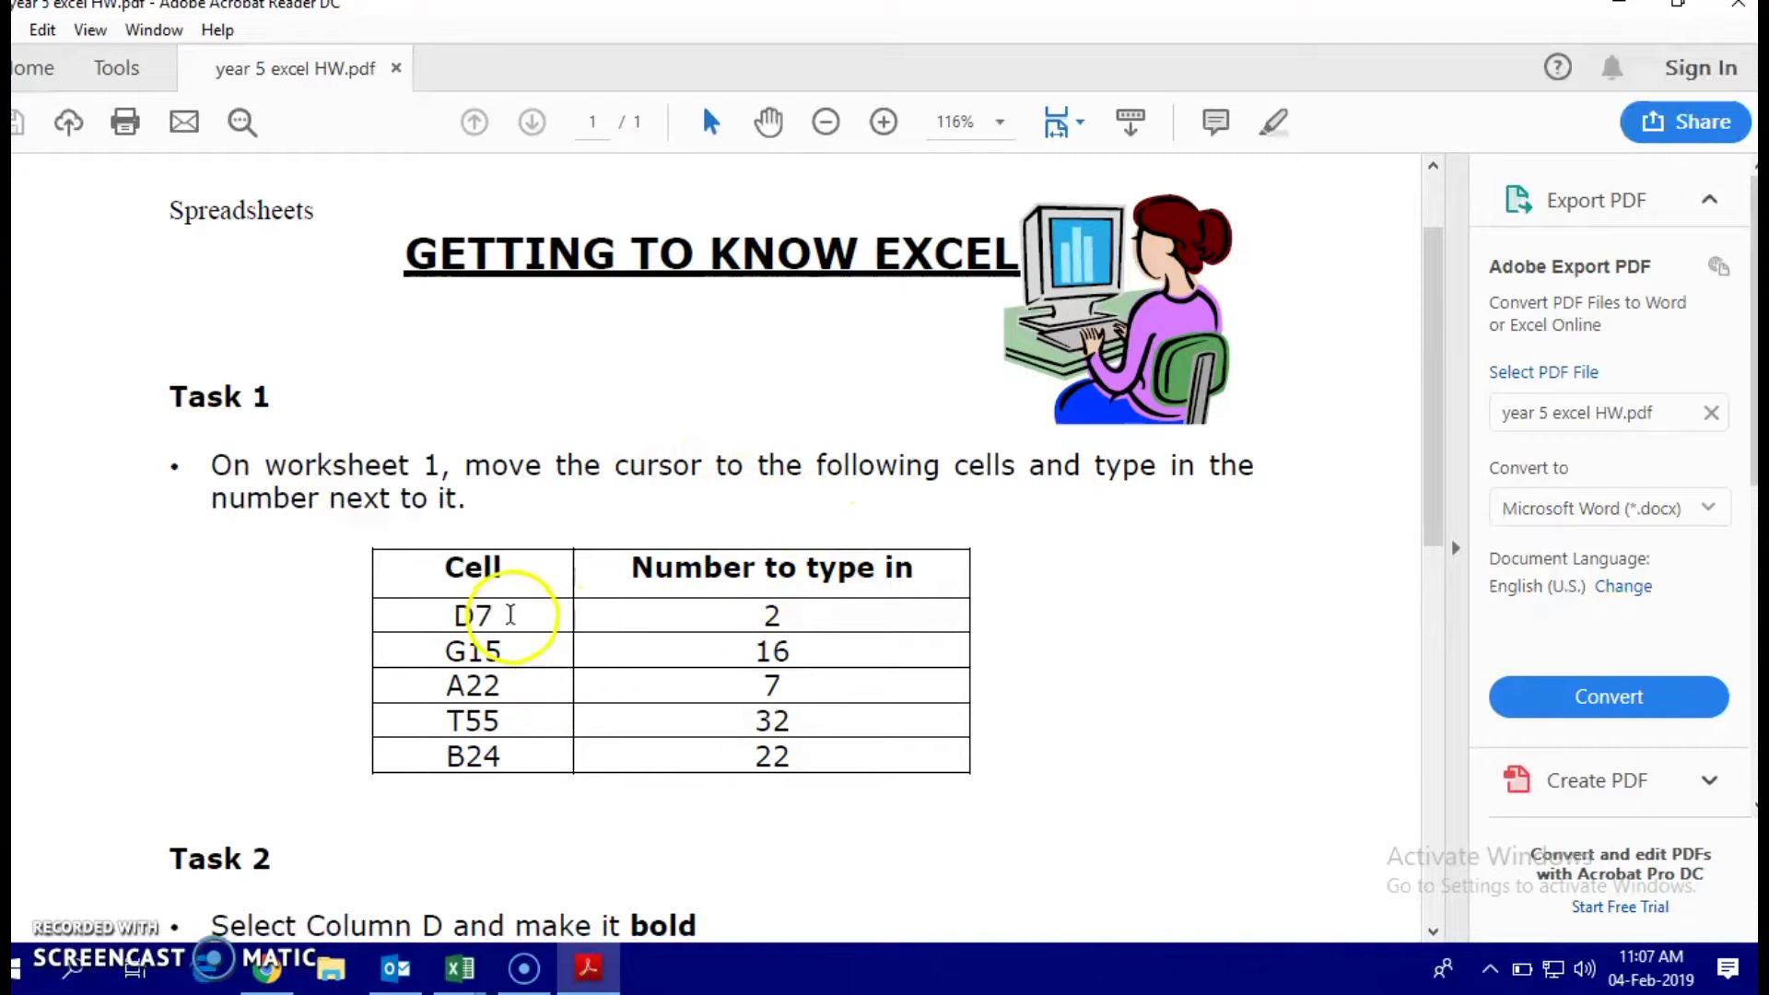
# - Review the Task 1 cells and numbers in the PDF, then check cells D7 and G15 in the Book1 workbook in Excel
pyautogui.moveTo(499, 614); pyautogui.dragTo(463, 724)
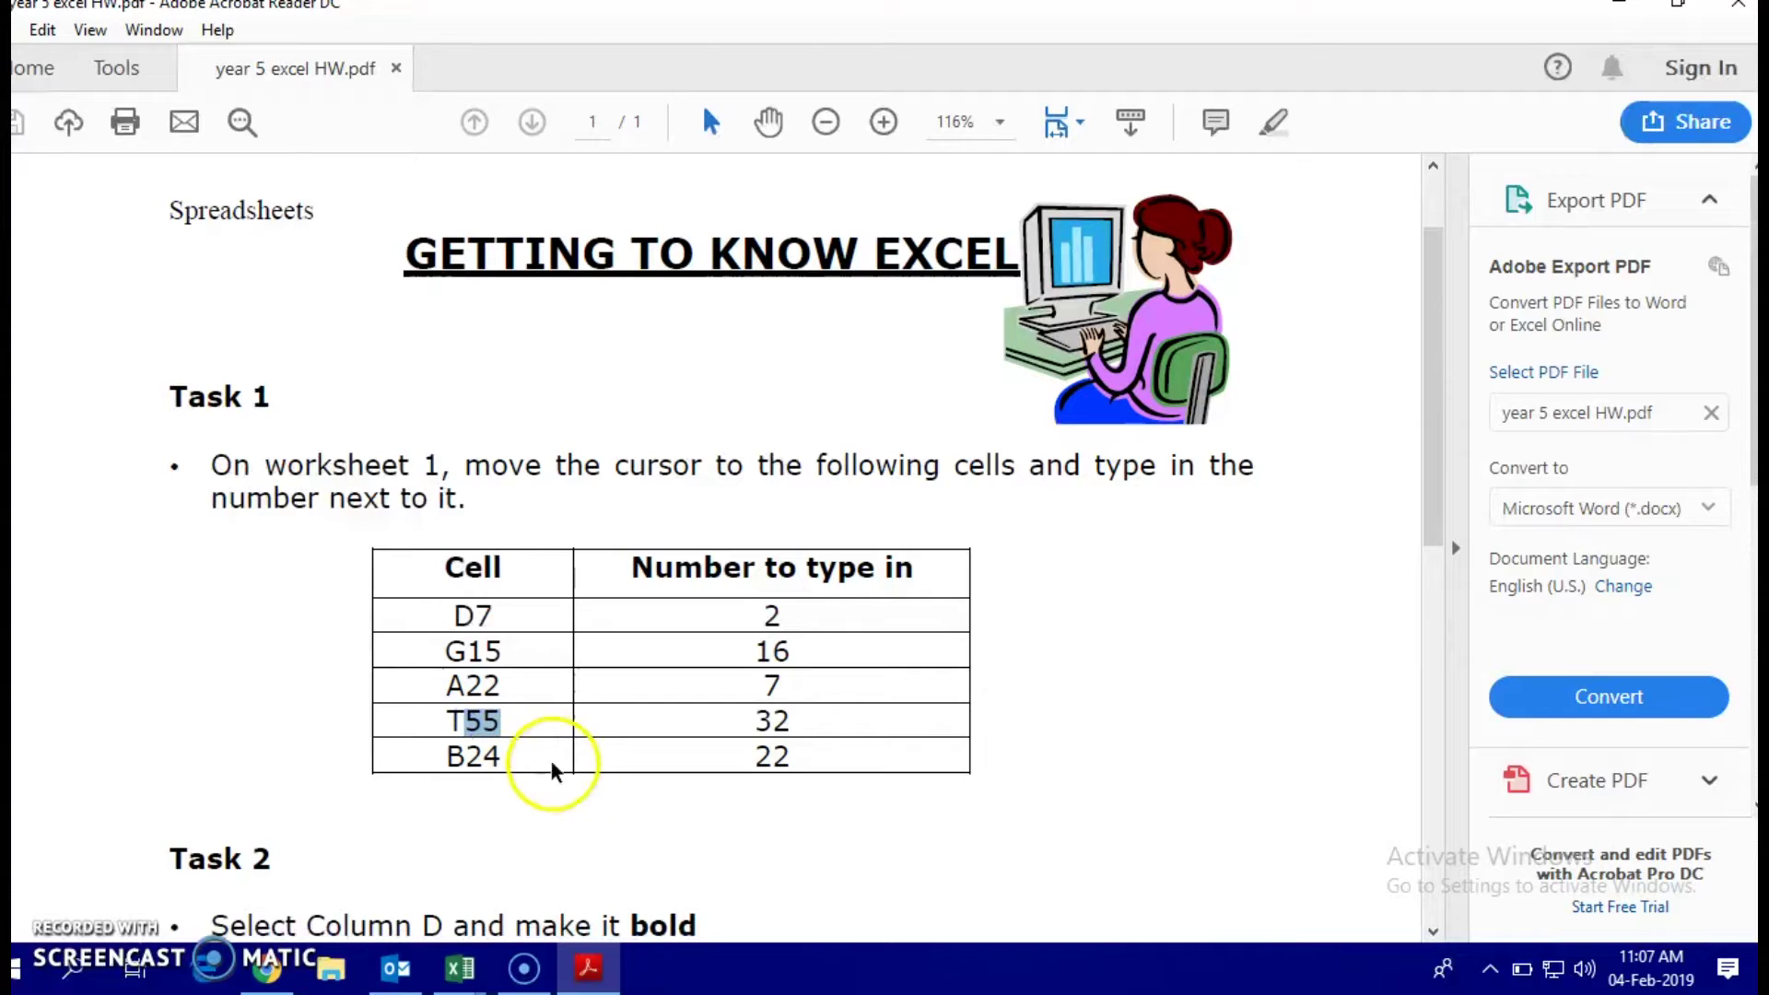
pyautogui.click(751, 617)
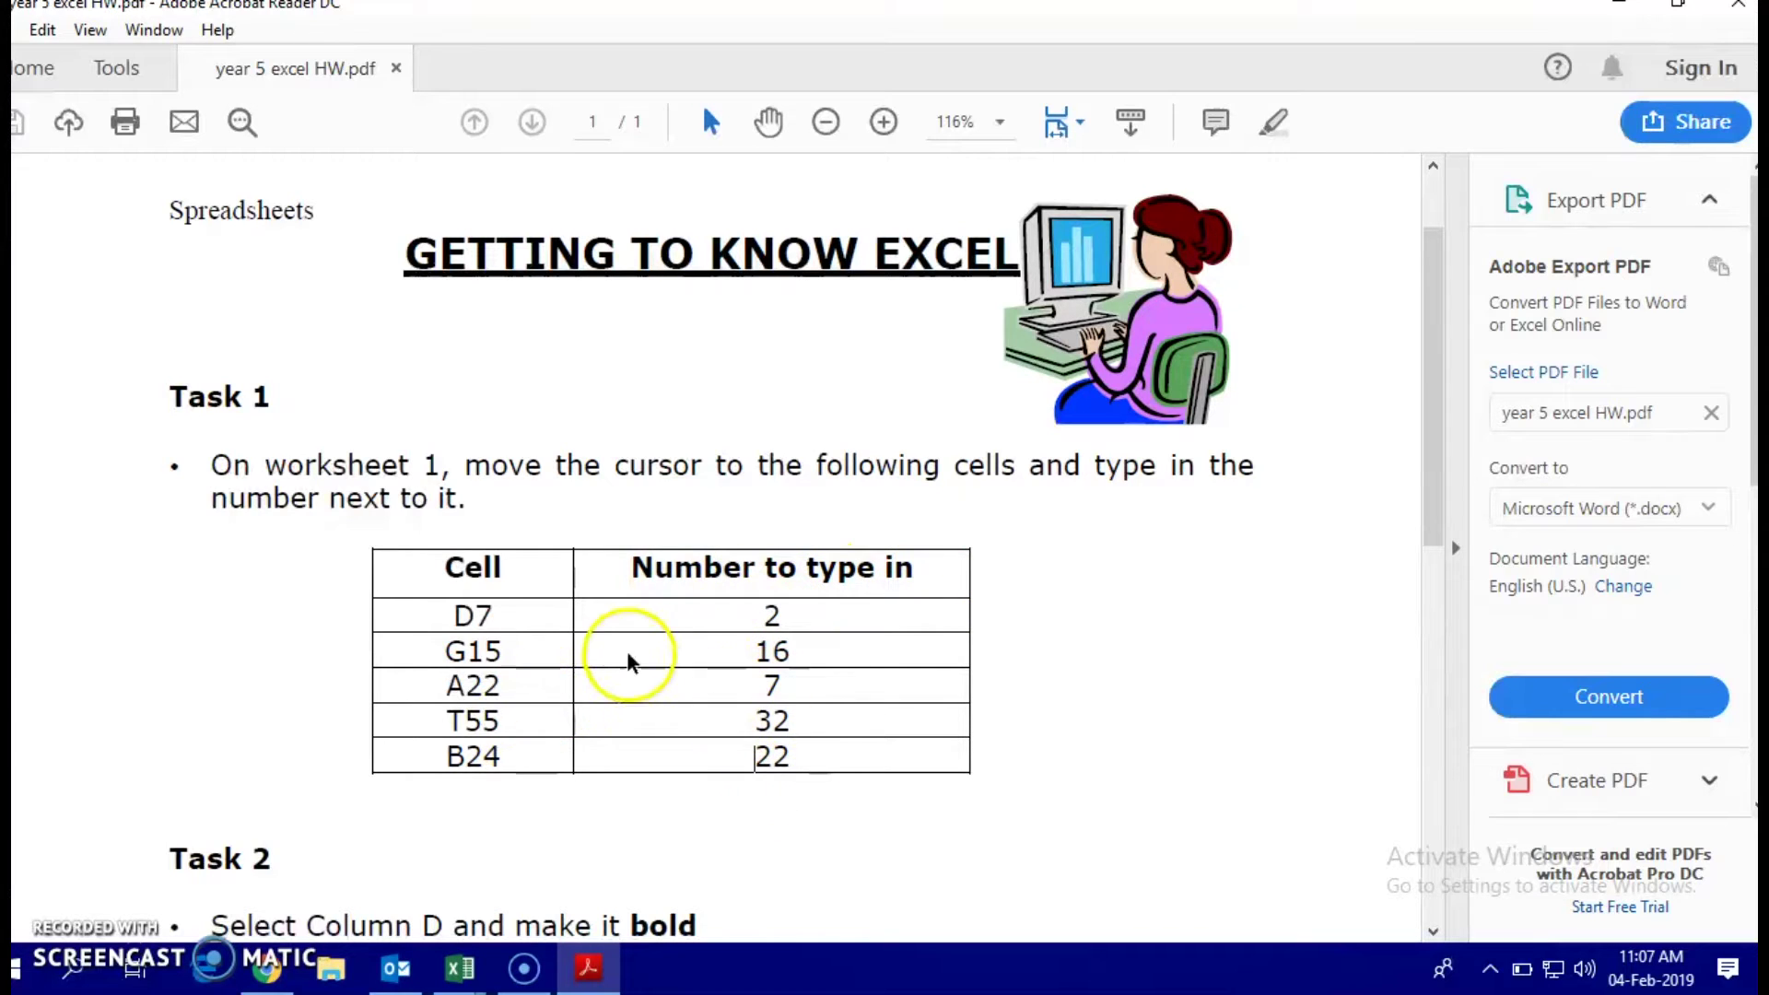
pyautogui.moveTo(473, 980)
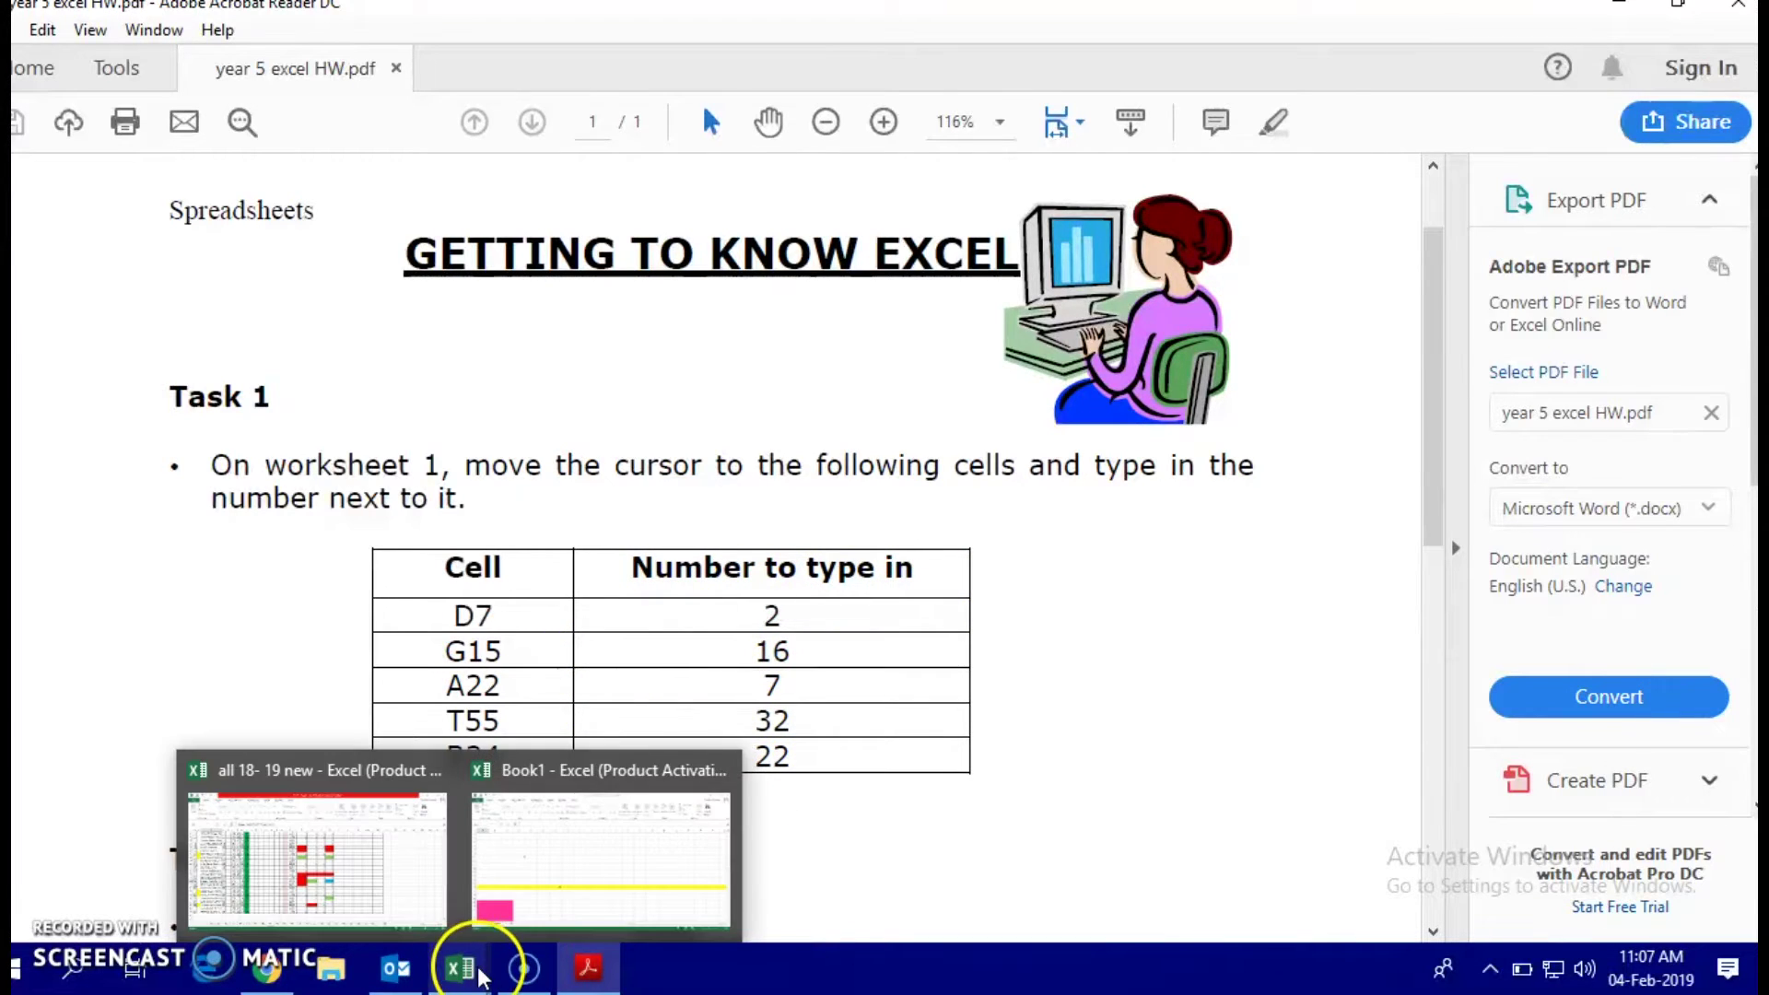
pyautogui.click(599, 857)
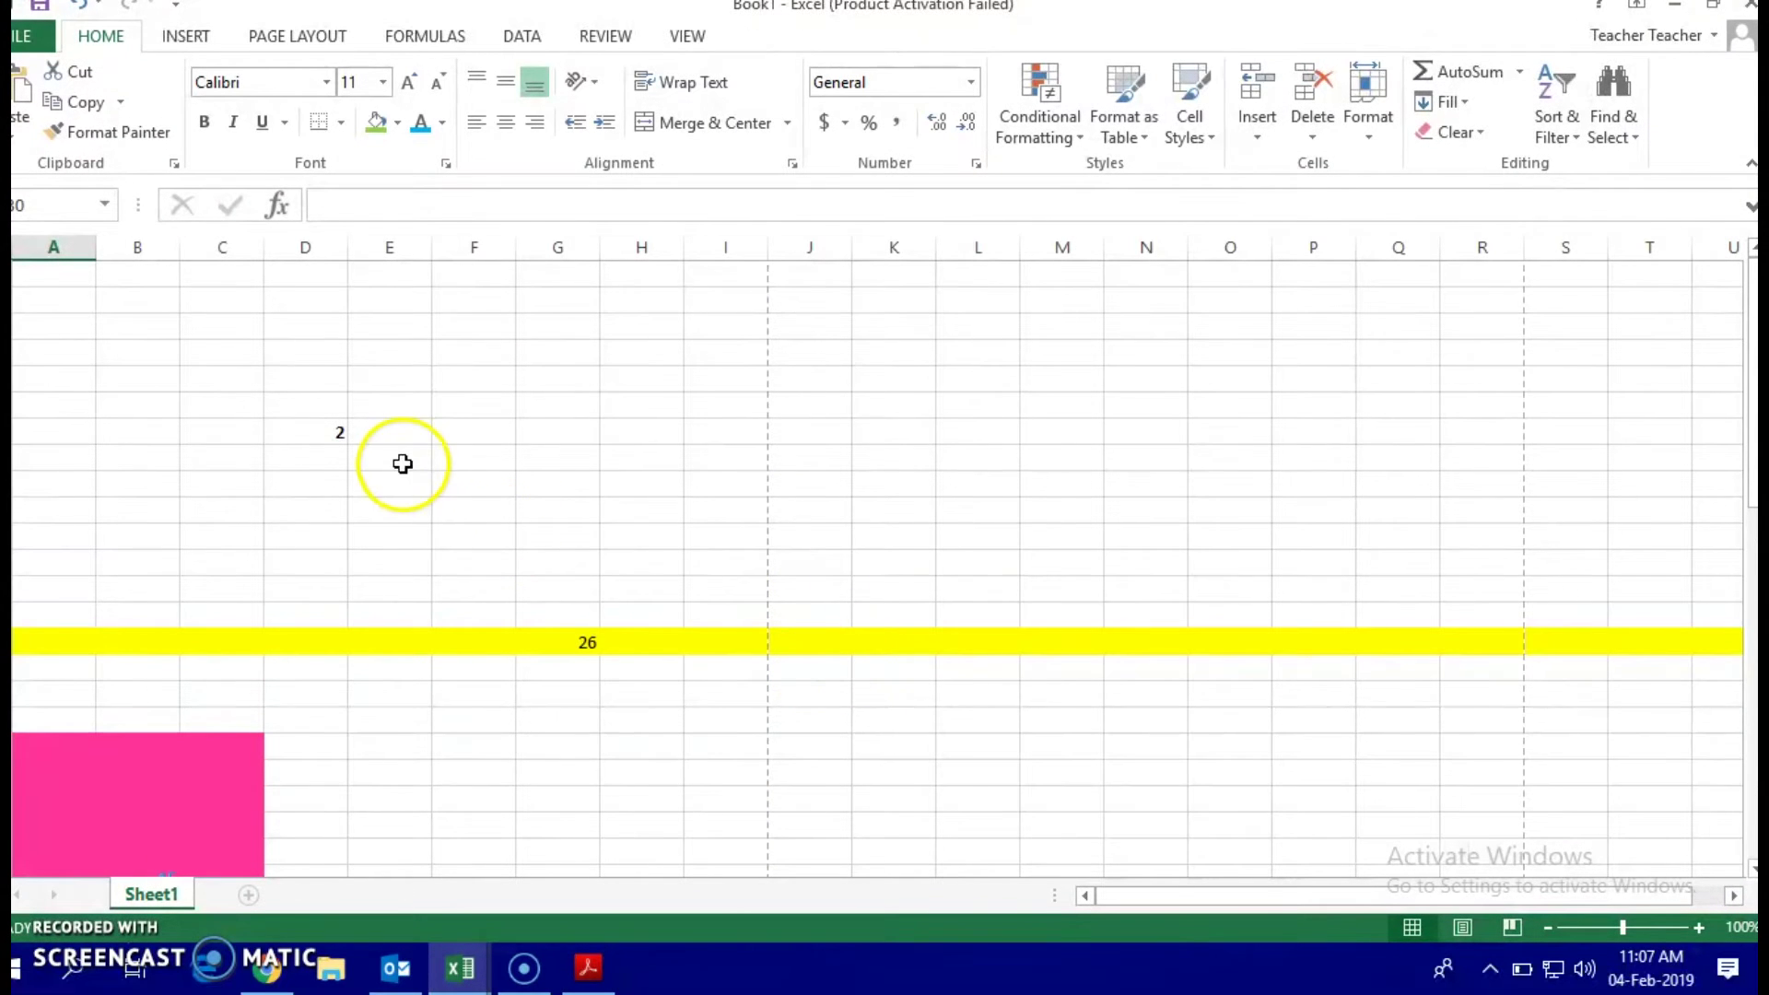
pyautogui.click(328, 429)
pyautogui.click(591, 637)
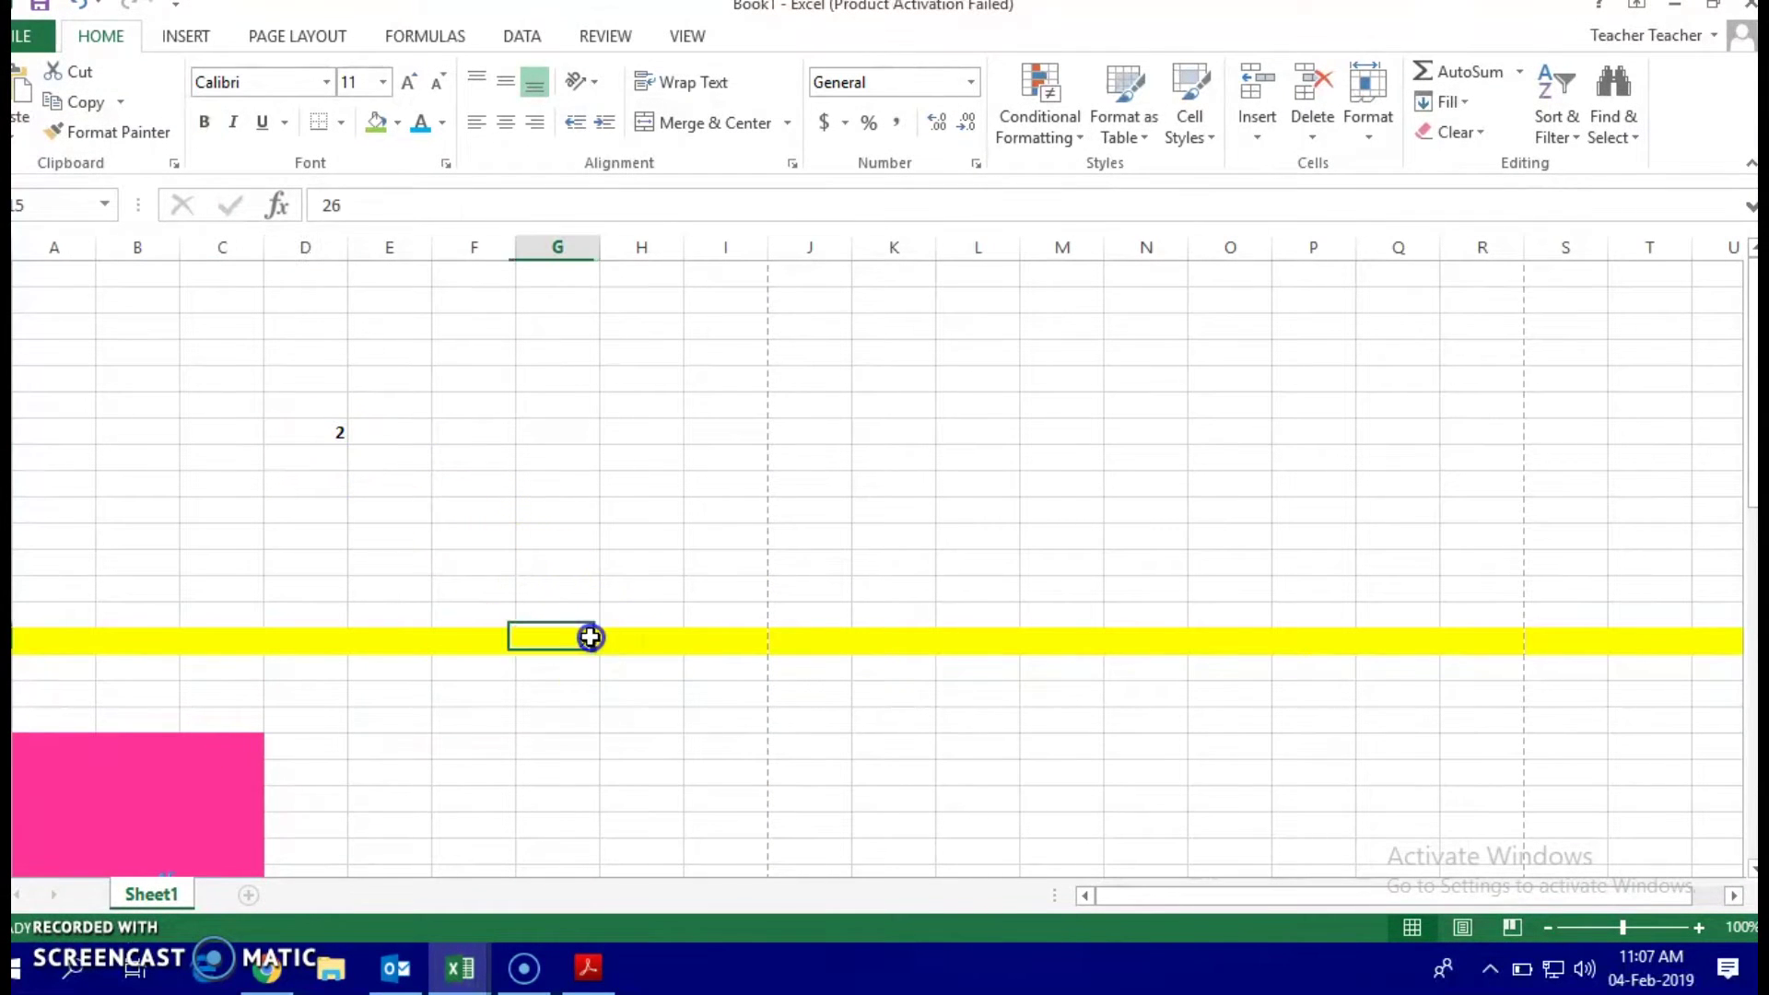
# - Go to cell T55 in the worksheet to check its Task 1 entry
pyautogui.moveTo(1145, 895); pyautogui.dragTo(1481, 845)
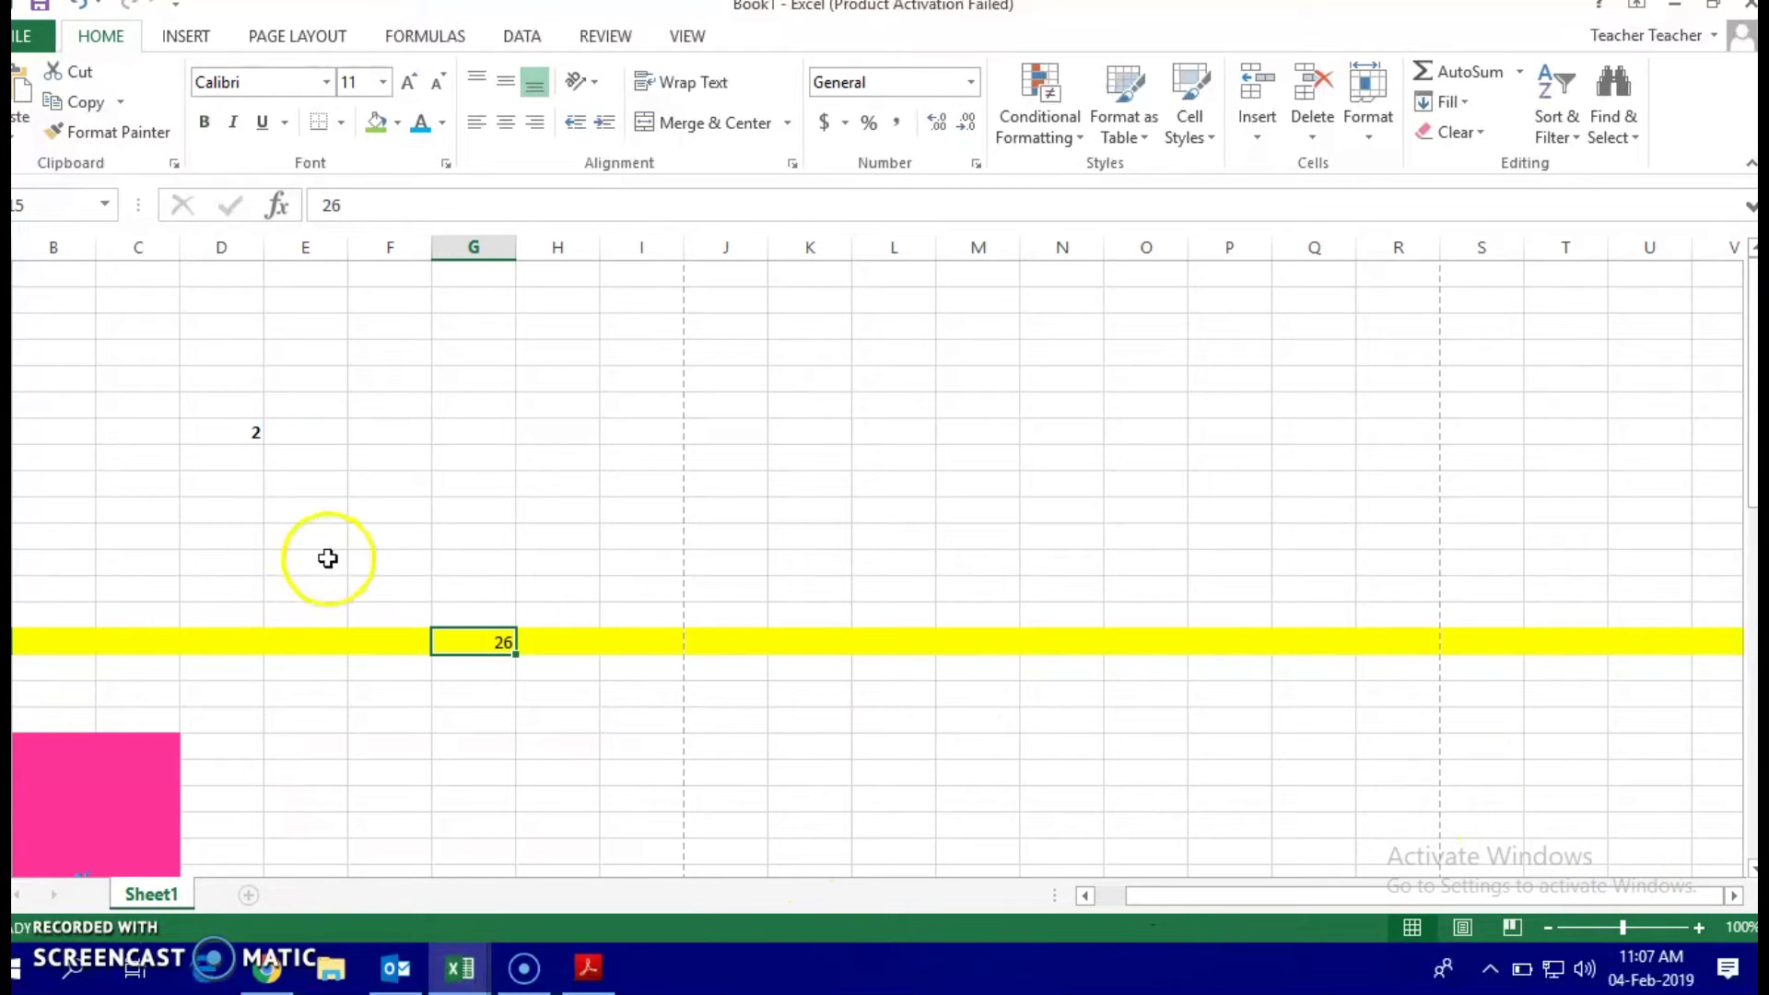
pyautogui.scroll(-4, 288, 632)
pyautogui.scroll(-8, 328, 644)
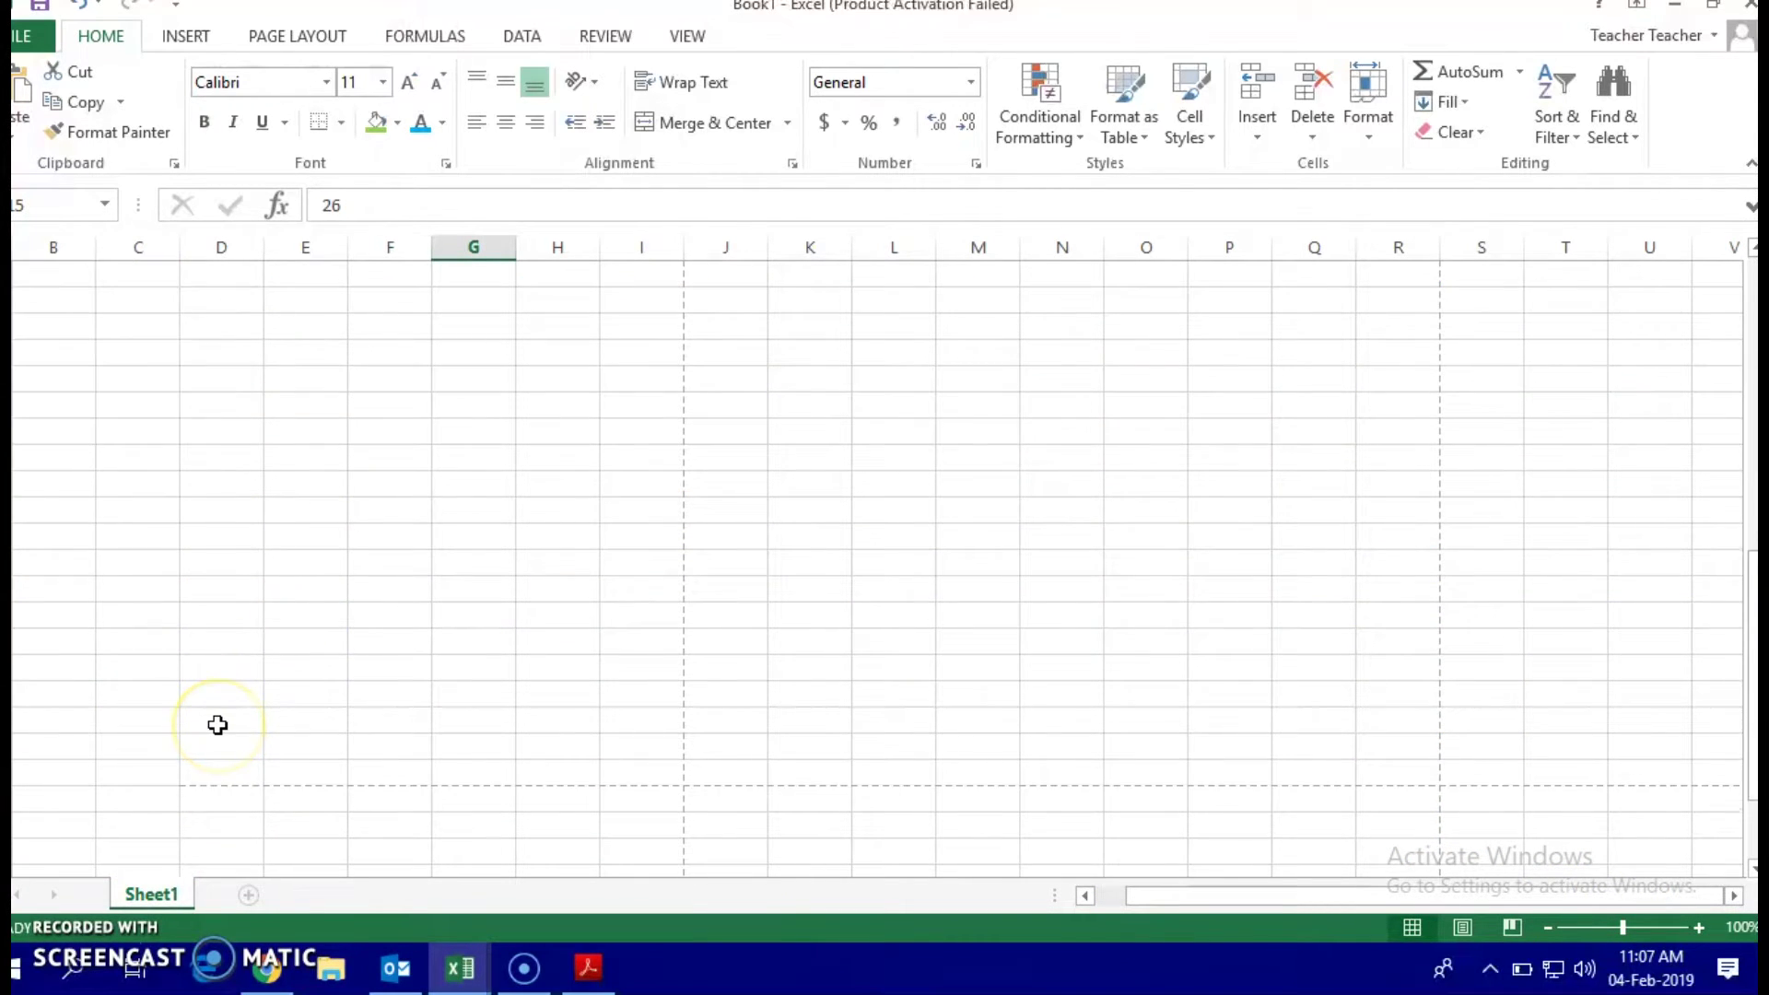
pyautogui.scroll(-4, 86, 844)
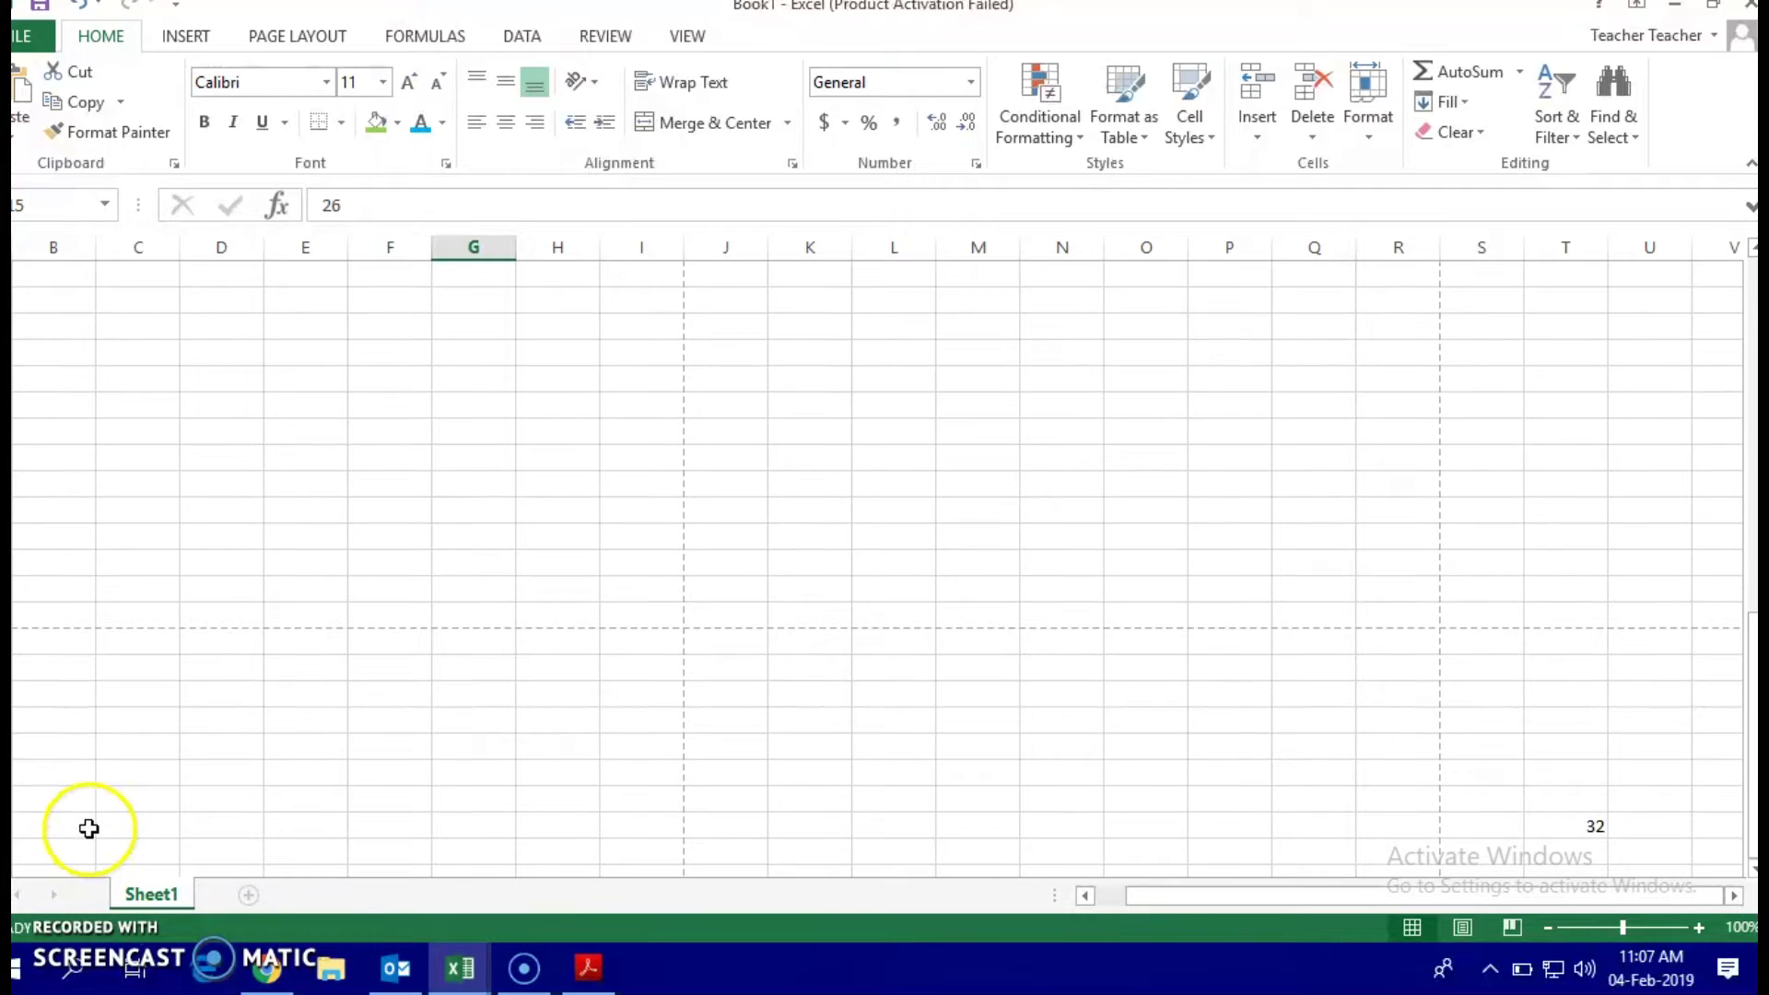
pyautogui.click(87, 831)
pyautogui.press('Right')
pyautogui.press('Right')
pyautogui.press('Right')
pyautogui.press('Right')
pyautogui.press('Right')
pyautogui.press('Right')
pyautogui.press('Right')
pyautogui.press('Right')
pyautogui.press('Right')
pyautogui.press('Right')
pyautogui.press('Right')
pyautogui.press('Right')
pyautogui.press('Right')
pyautogui.press('Right')
pyautogui.press('Right')
pyautogui.press('Right')
pyautogui.press('Right')
pyautogui.press('Right')
pyautogui.press('Right')
pyautogui.press('Right')
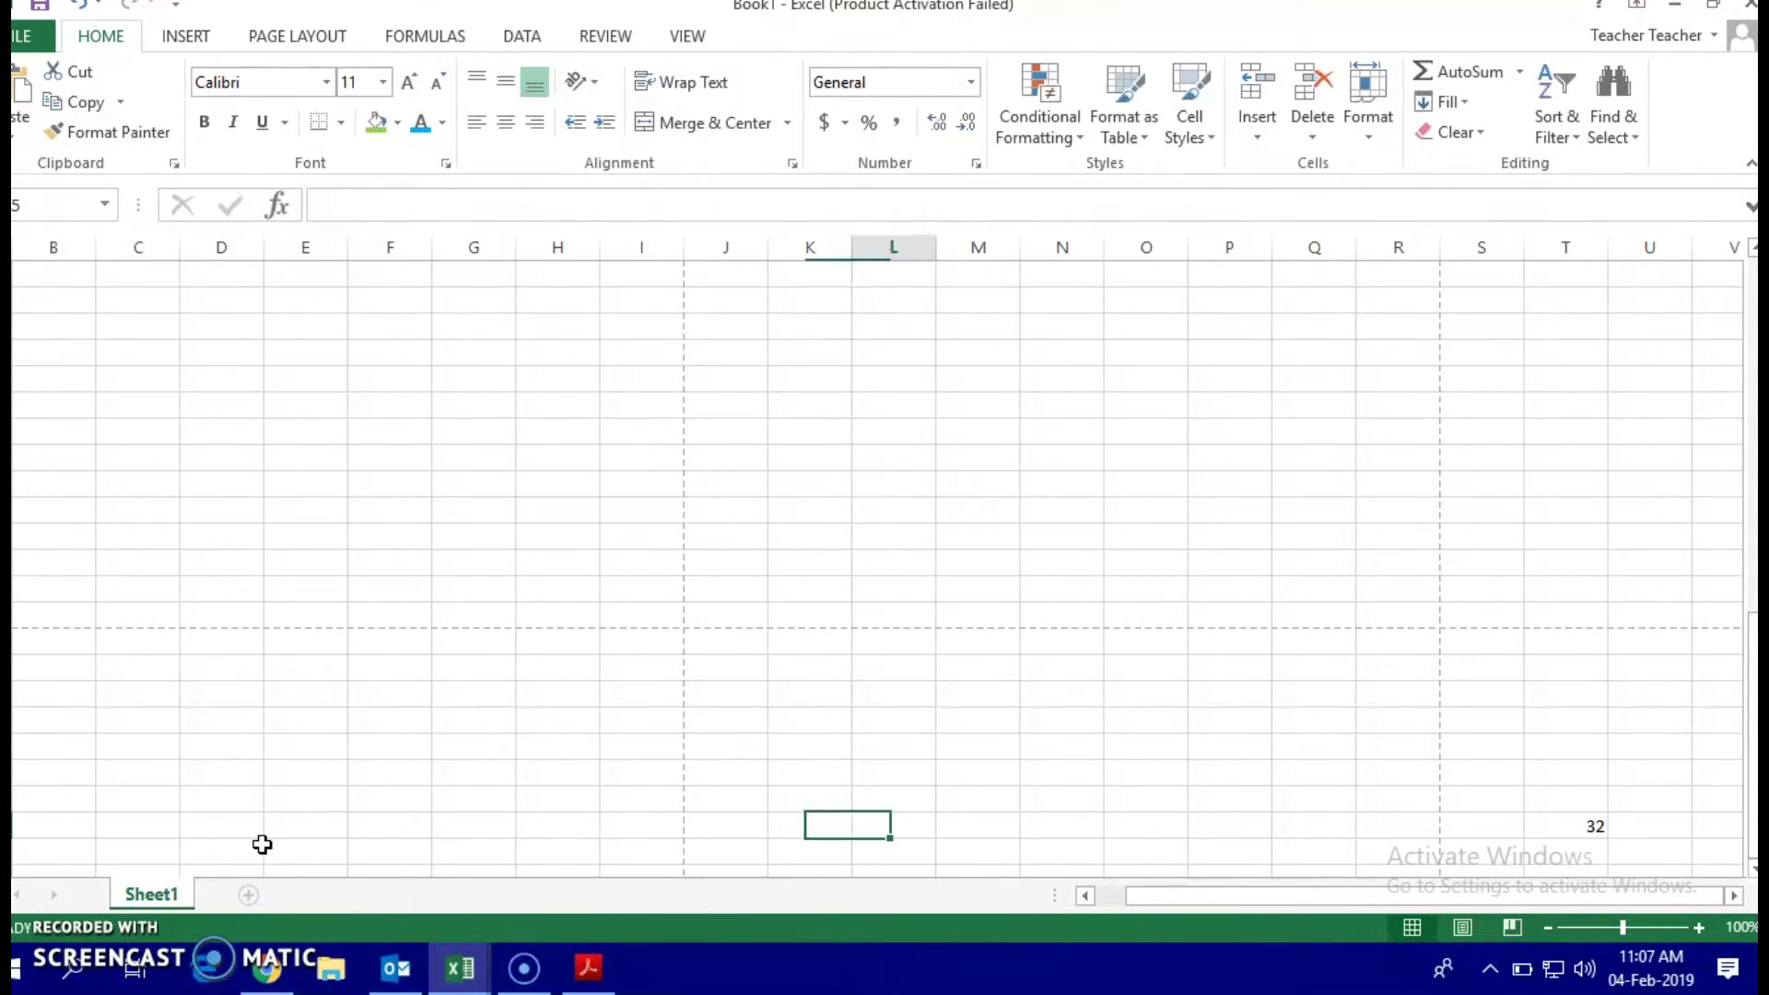
pyautogui.press('Left')
pyautogui.press('Left')
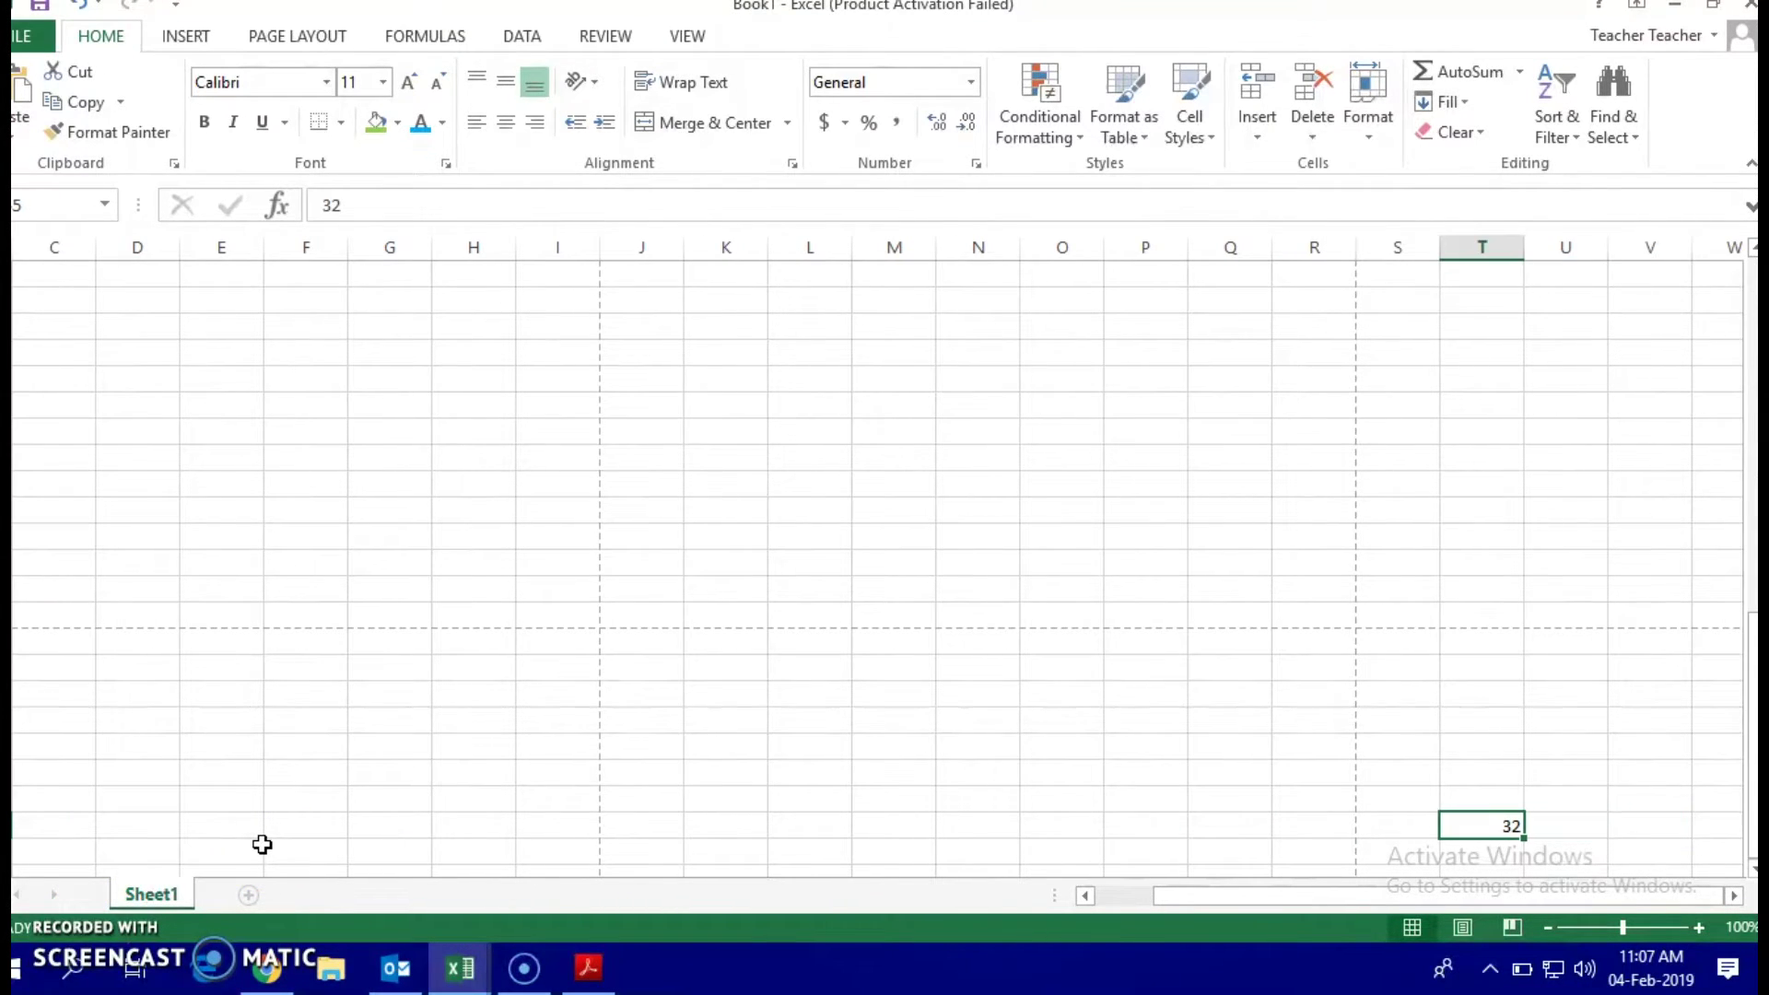
# - Switch to the homework PDF in Acrobat Reader and highlight the Task 2 instruction about making column D bold
pyautogui.scroll(5, 441, 571)
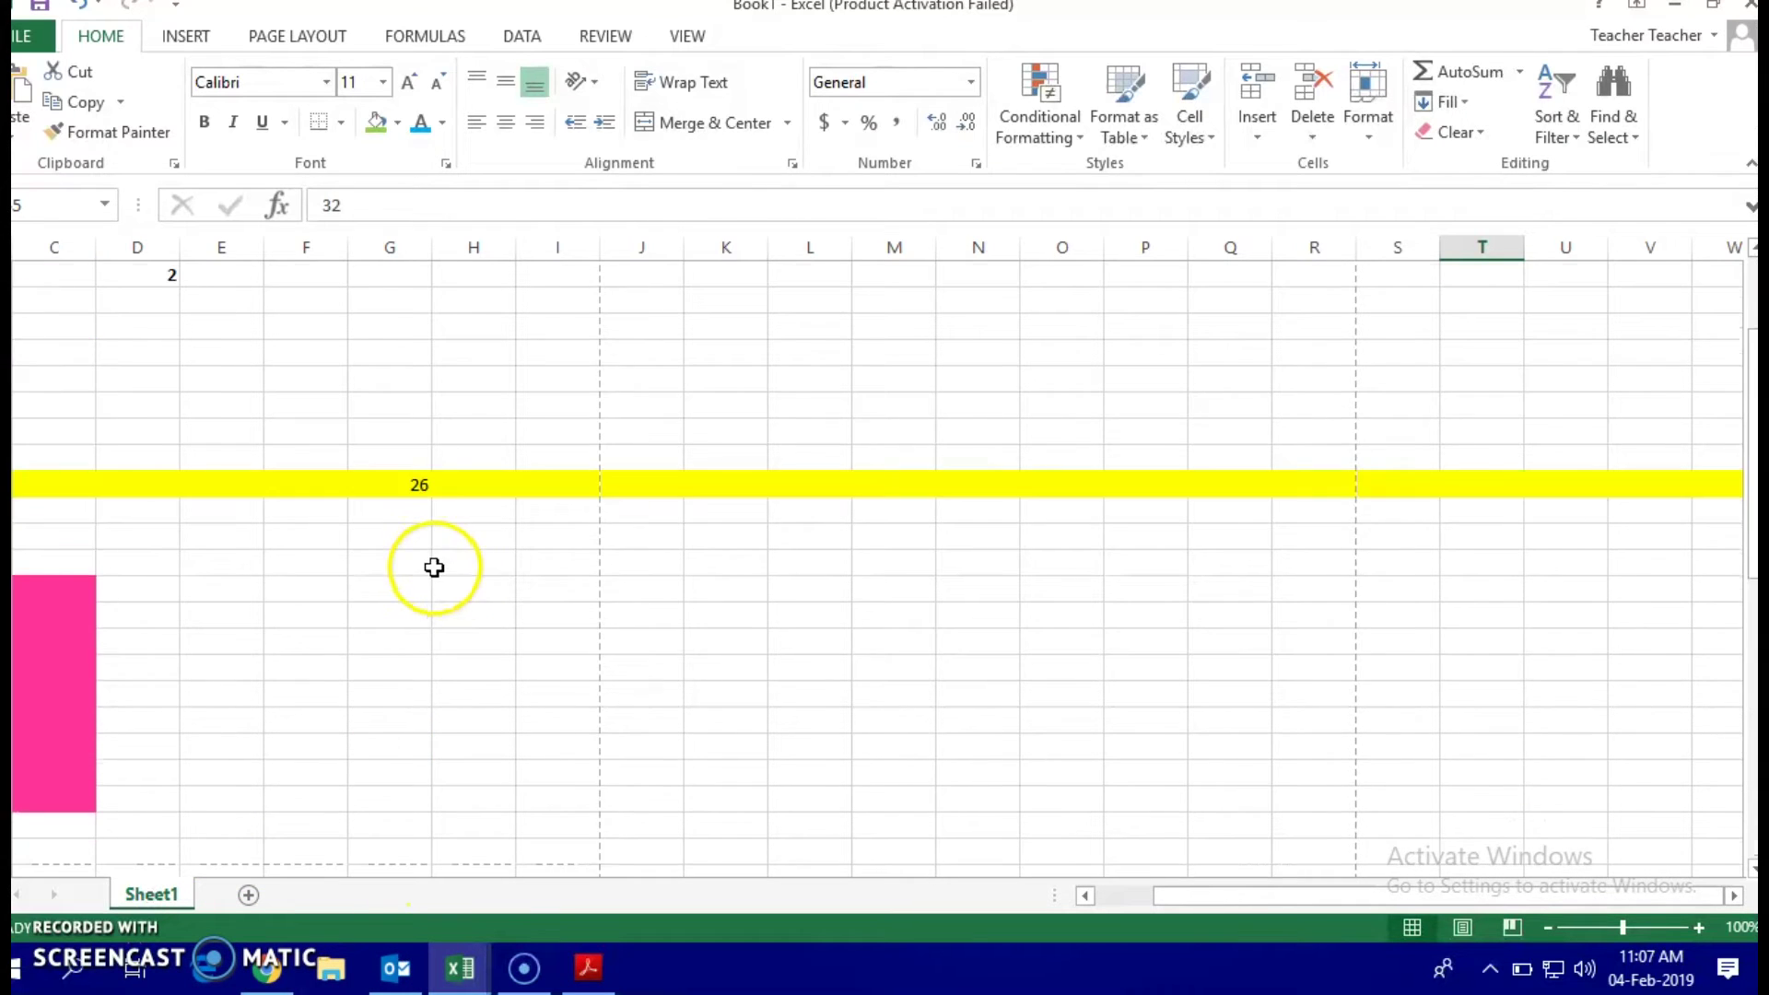
pyautogui.scroll(2, 434, 568)
pyautogui.moveTo(1364, 895); pyautogui.dragTo(1084, 899)
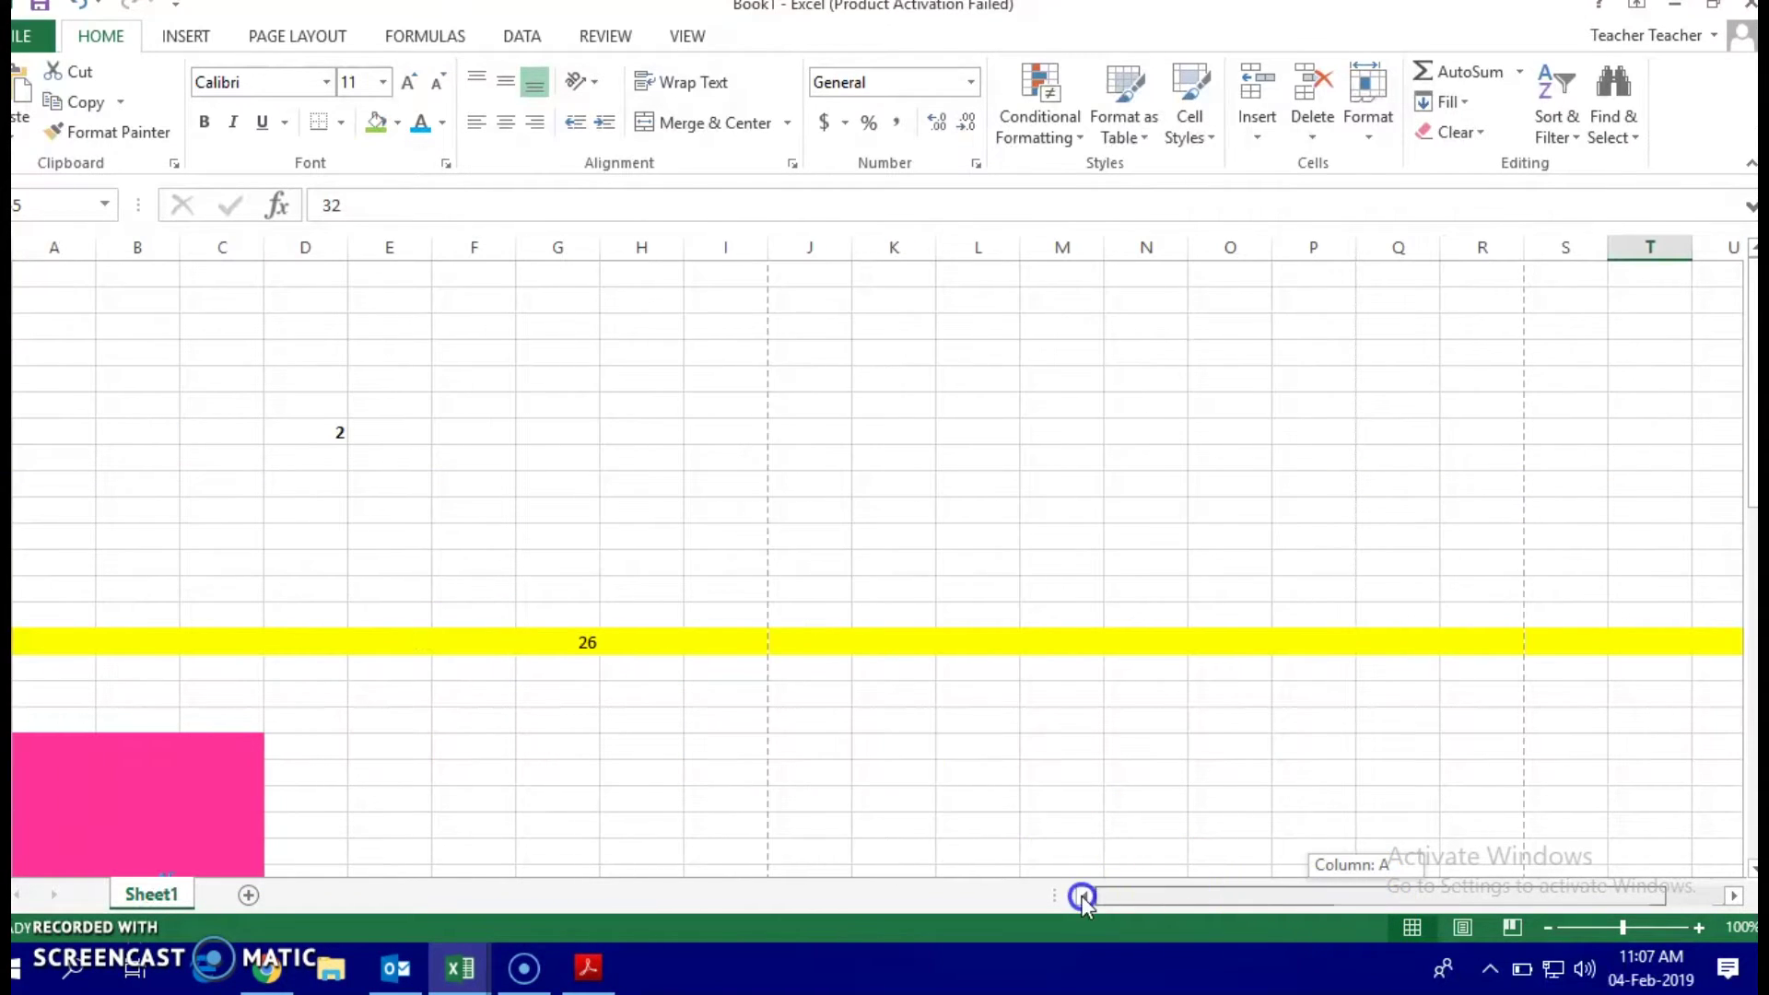
pyautogui.click(587, 967)
pyautogui.scroll(-5, 423, 758)
pyautogui.moveTo(213, 548); pyautogui.dragTo(668, 547)
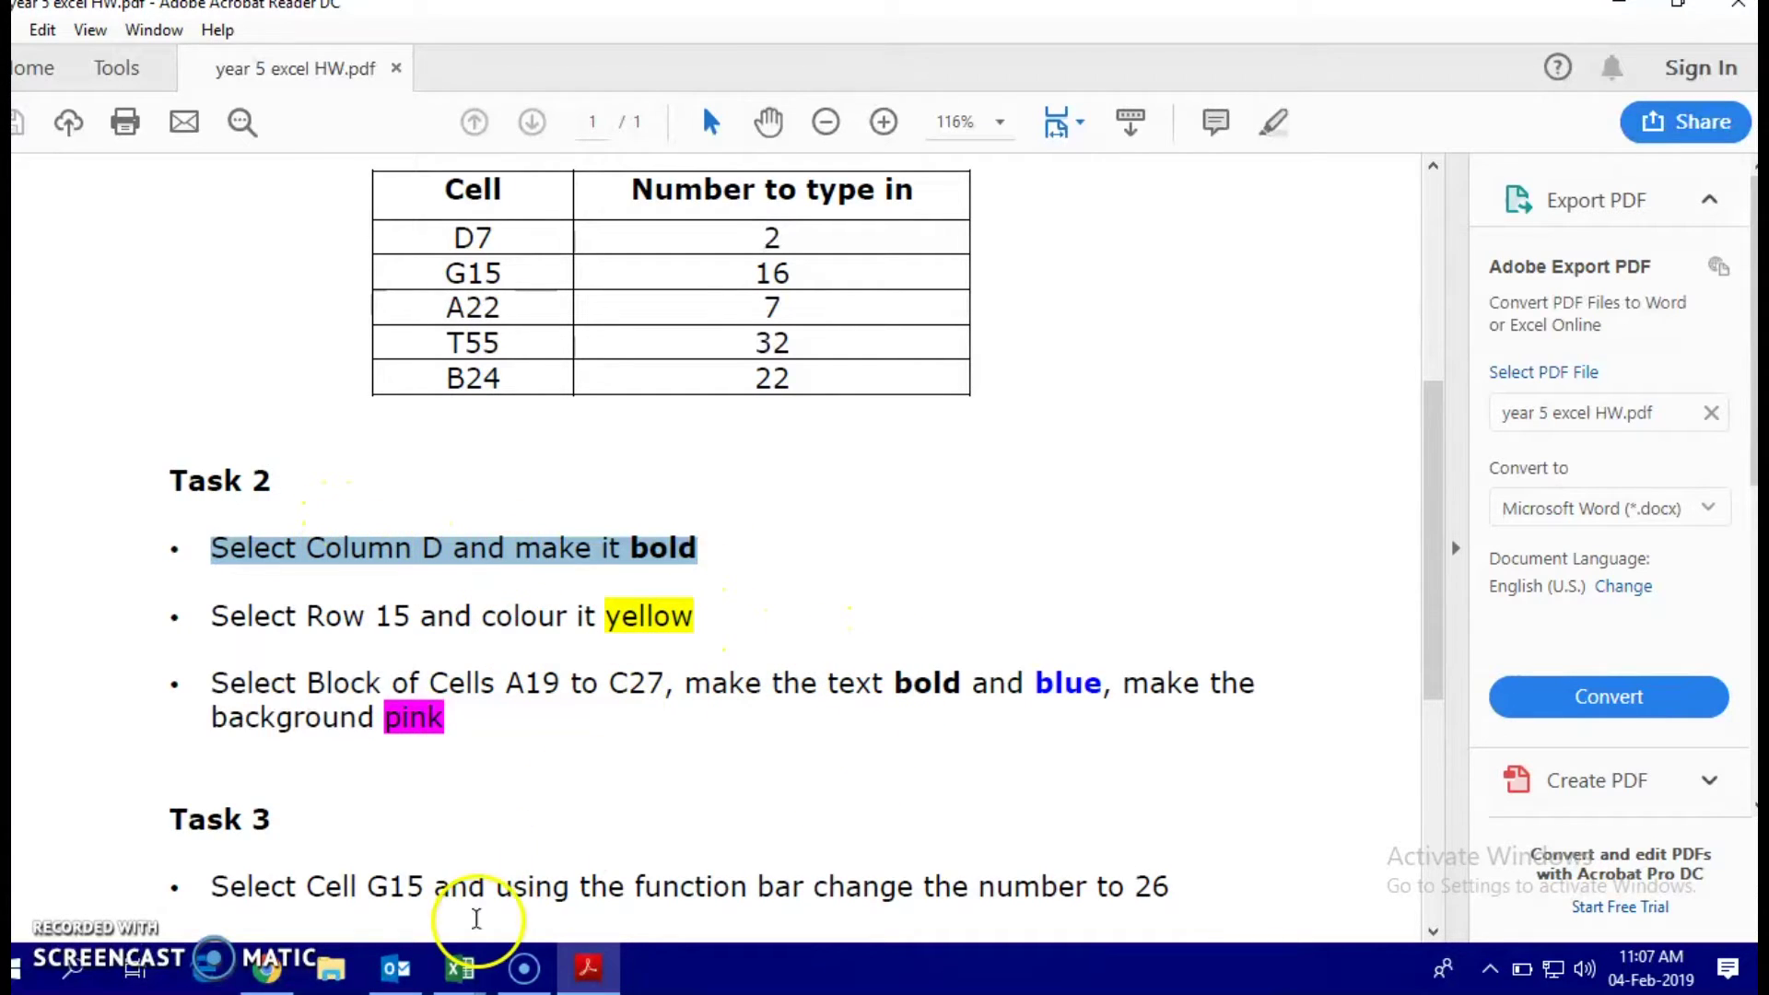
# - Switch to the Book1 workbook in Excel and select the whole of column D
pyautogui.click(462, 968)
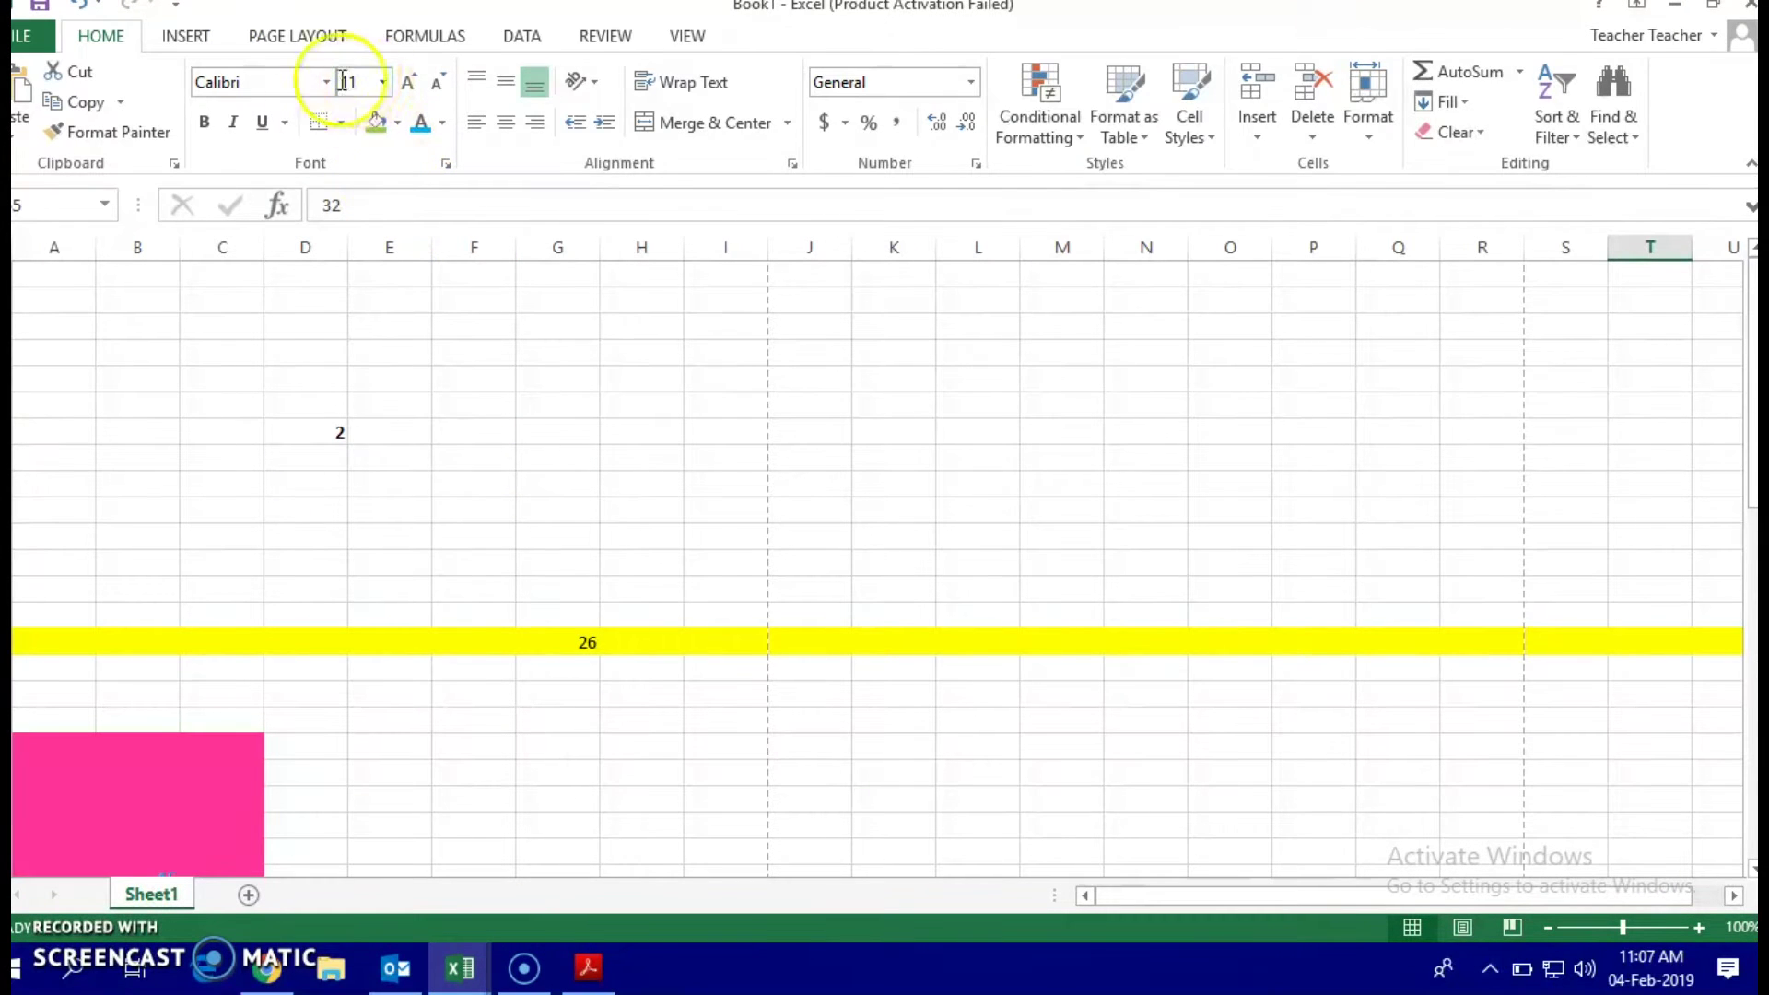
pyautogui.click(305, 247)
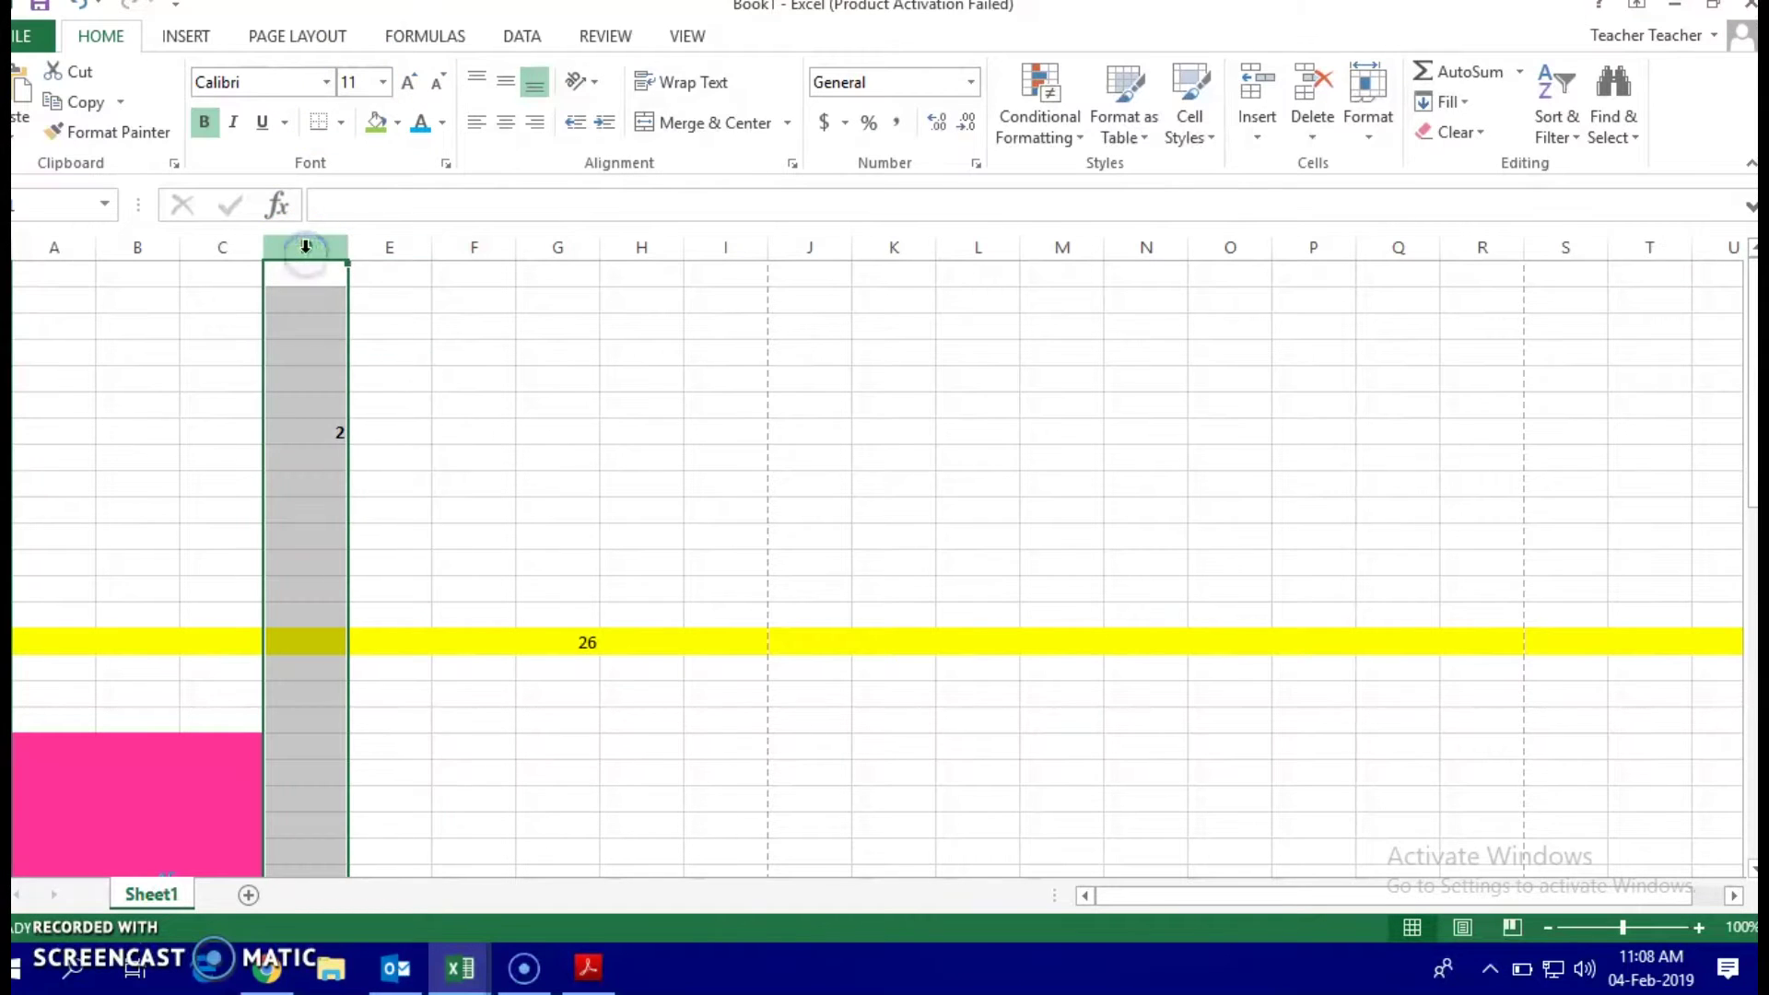
pyautogui.click(304, 247)
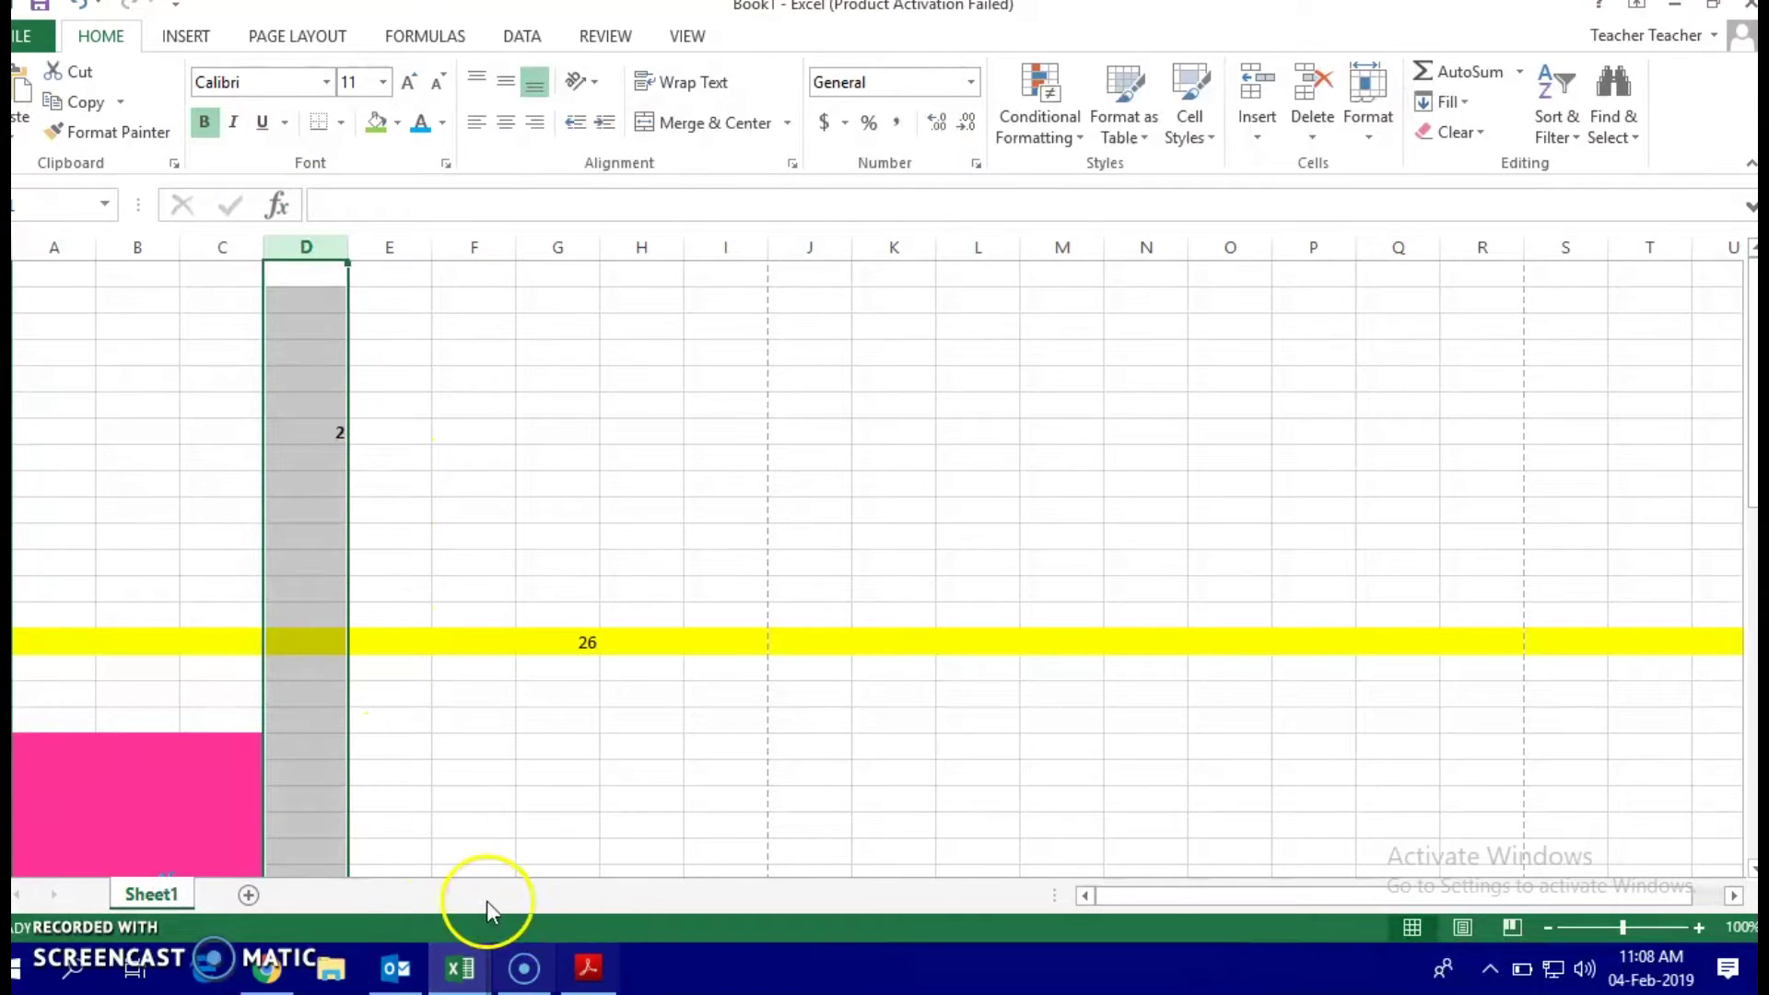
# - Fill the whole of row 15 with standard yellow
pyautogui.click(13, 642)
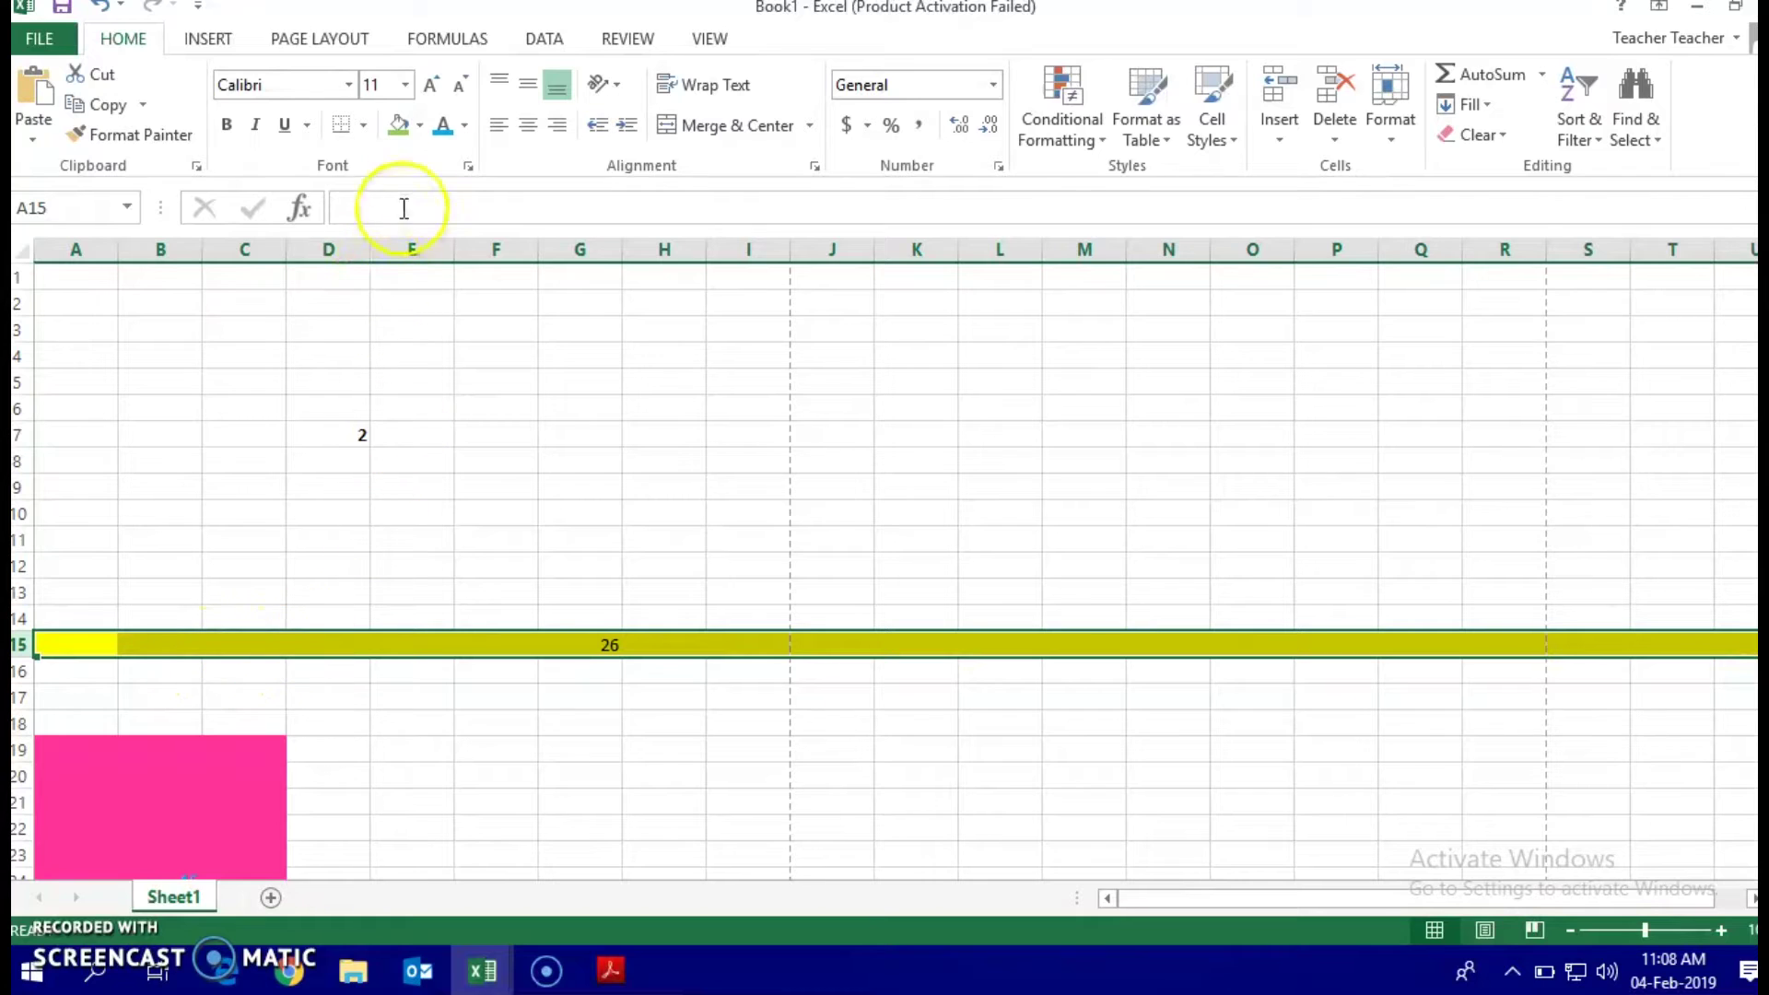
pyautogui.click(419, 127)
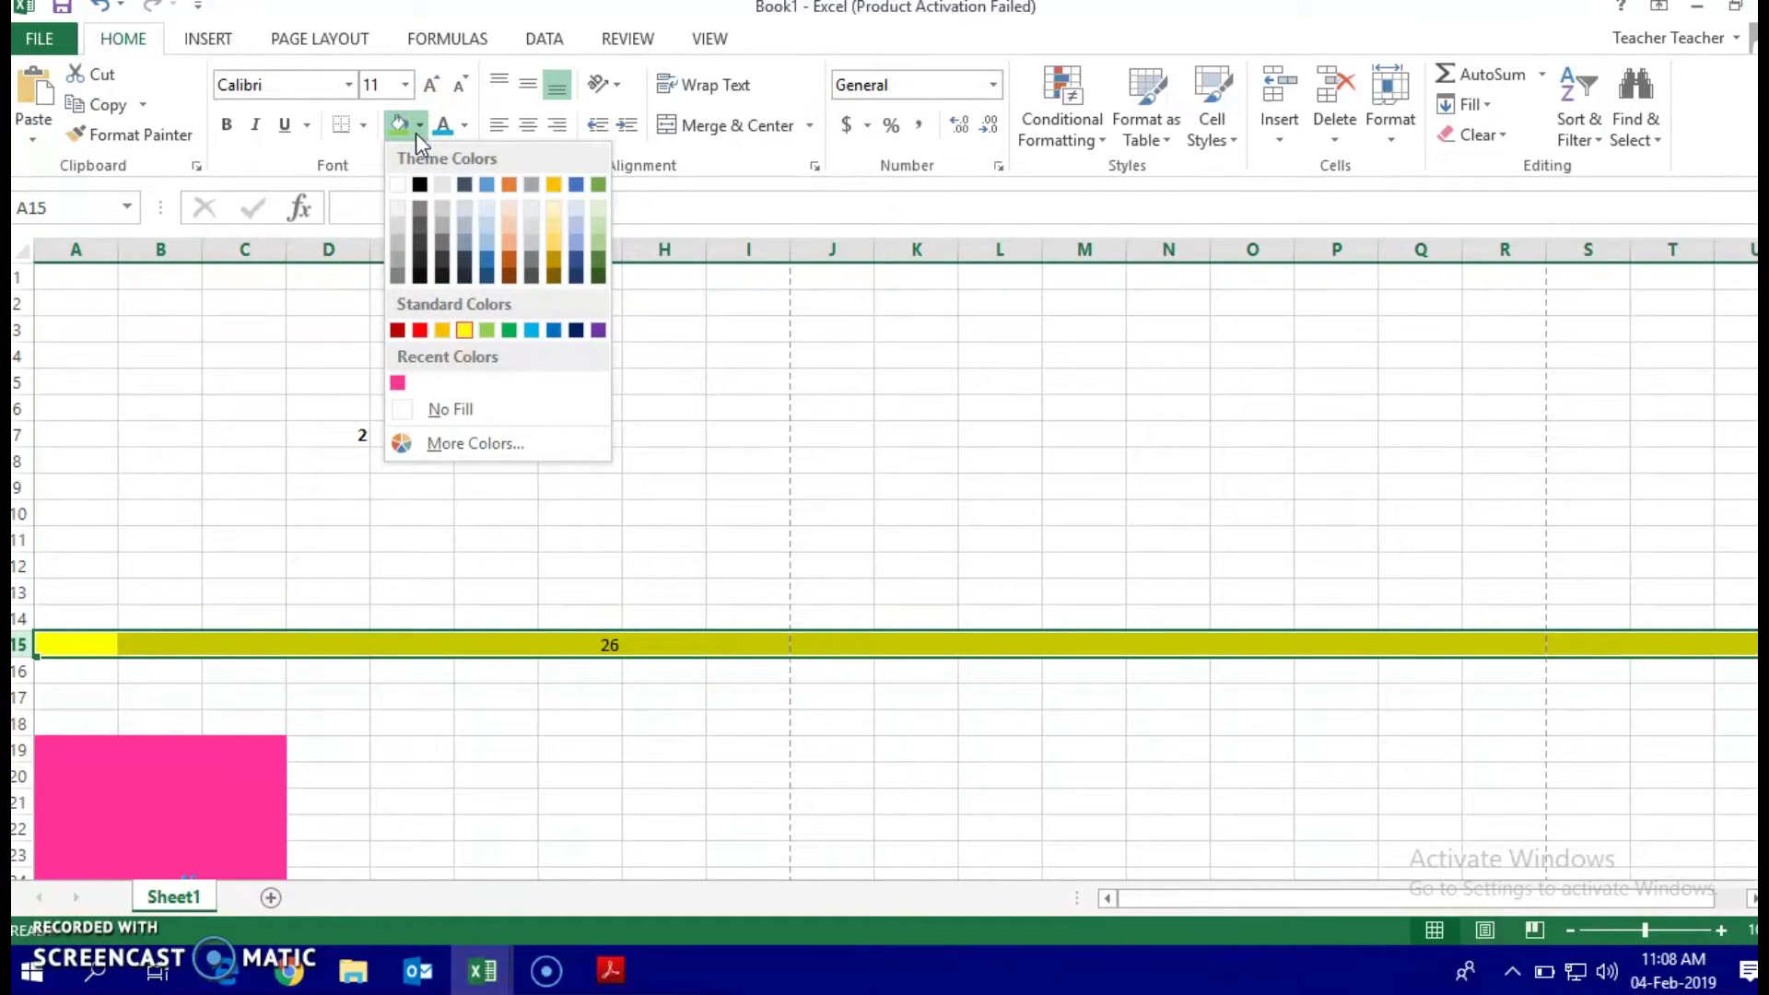
pyautogui.click(466, 328)
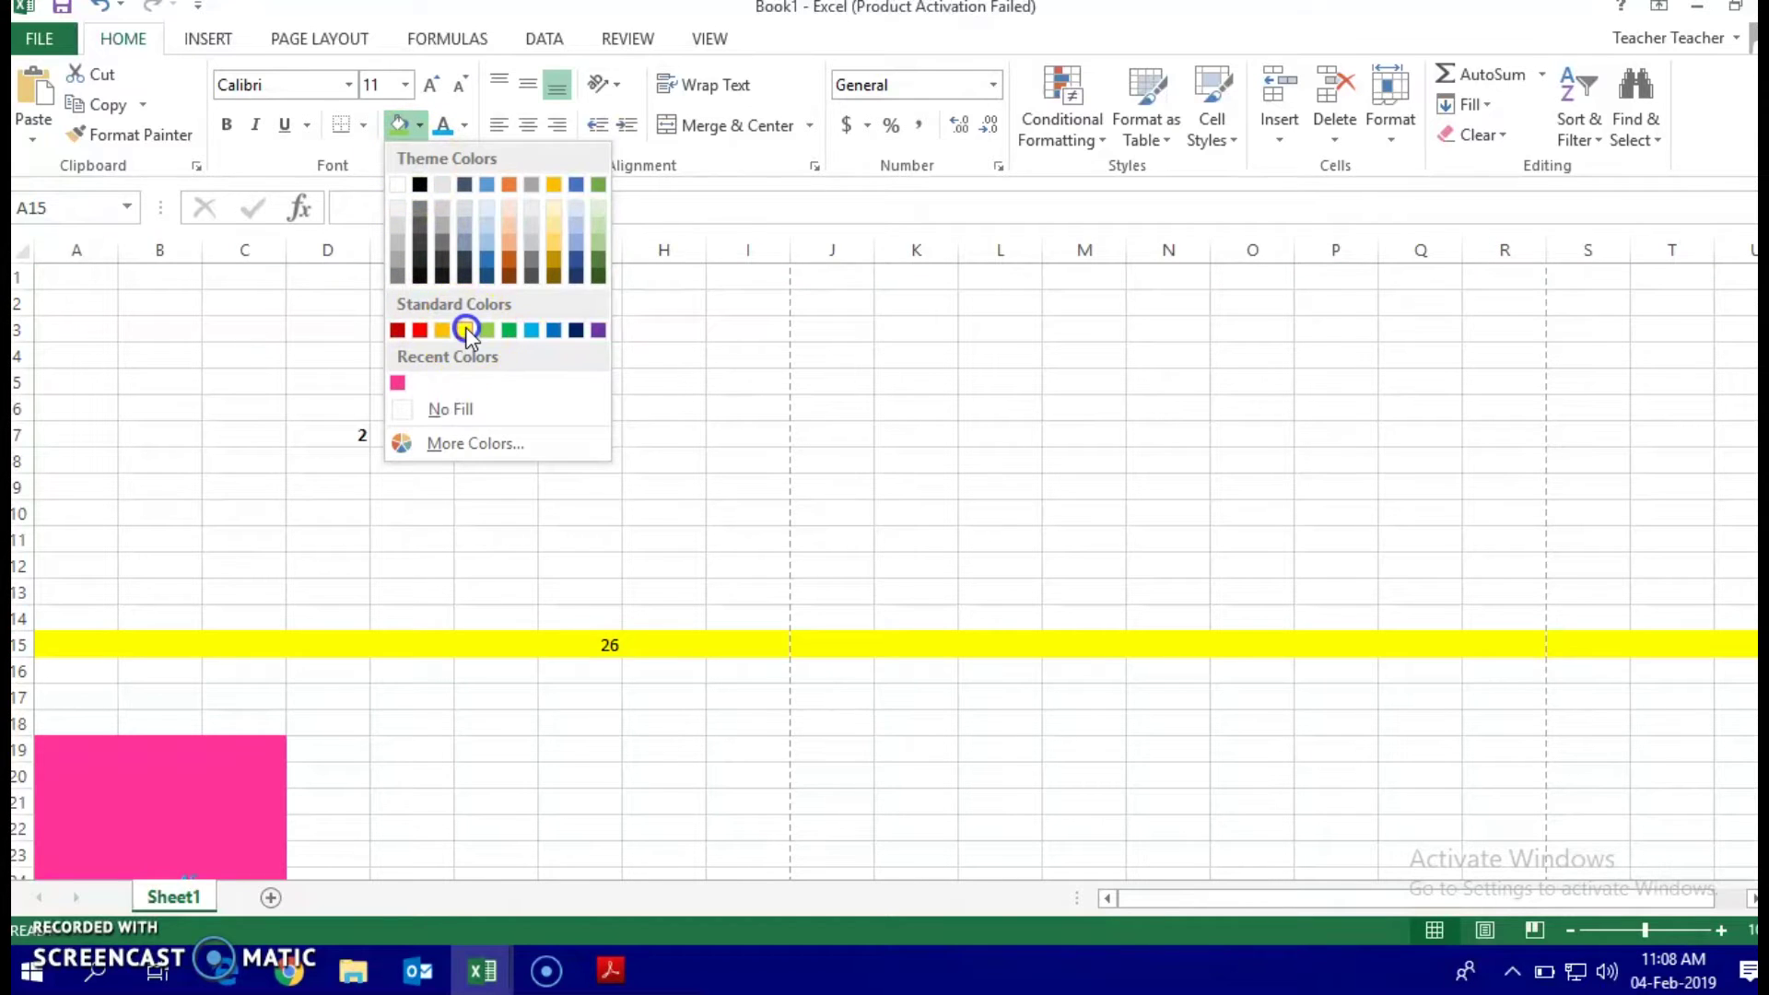
pyautogui.click(473, 642)
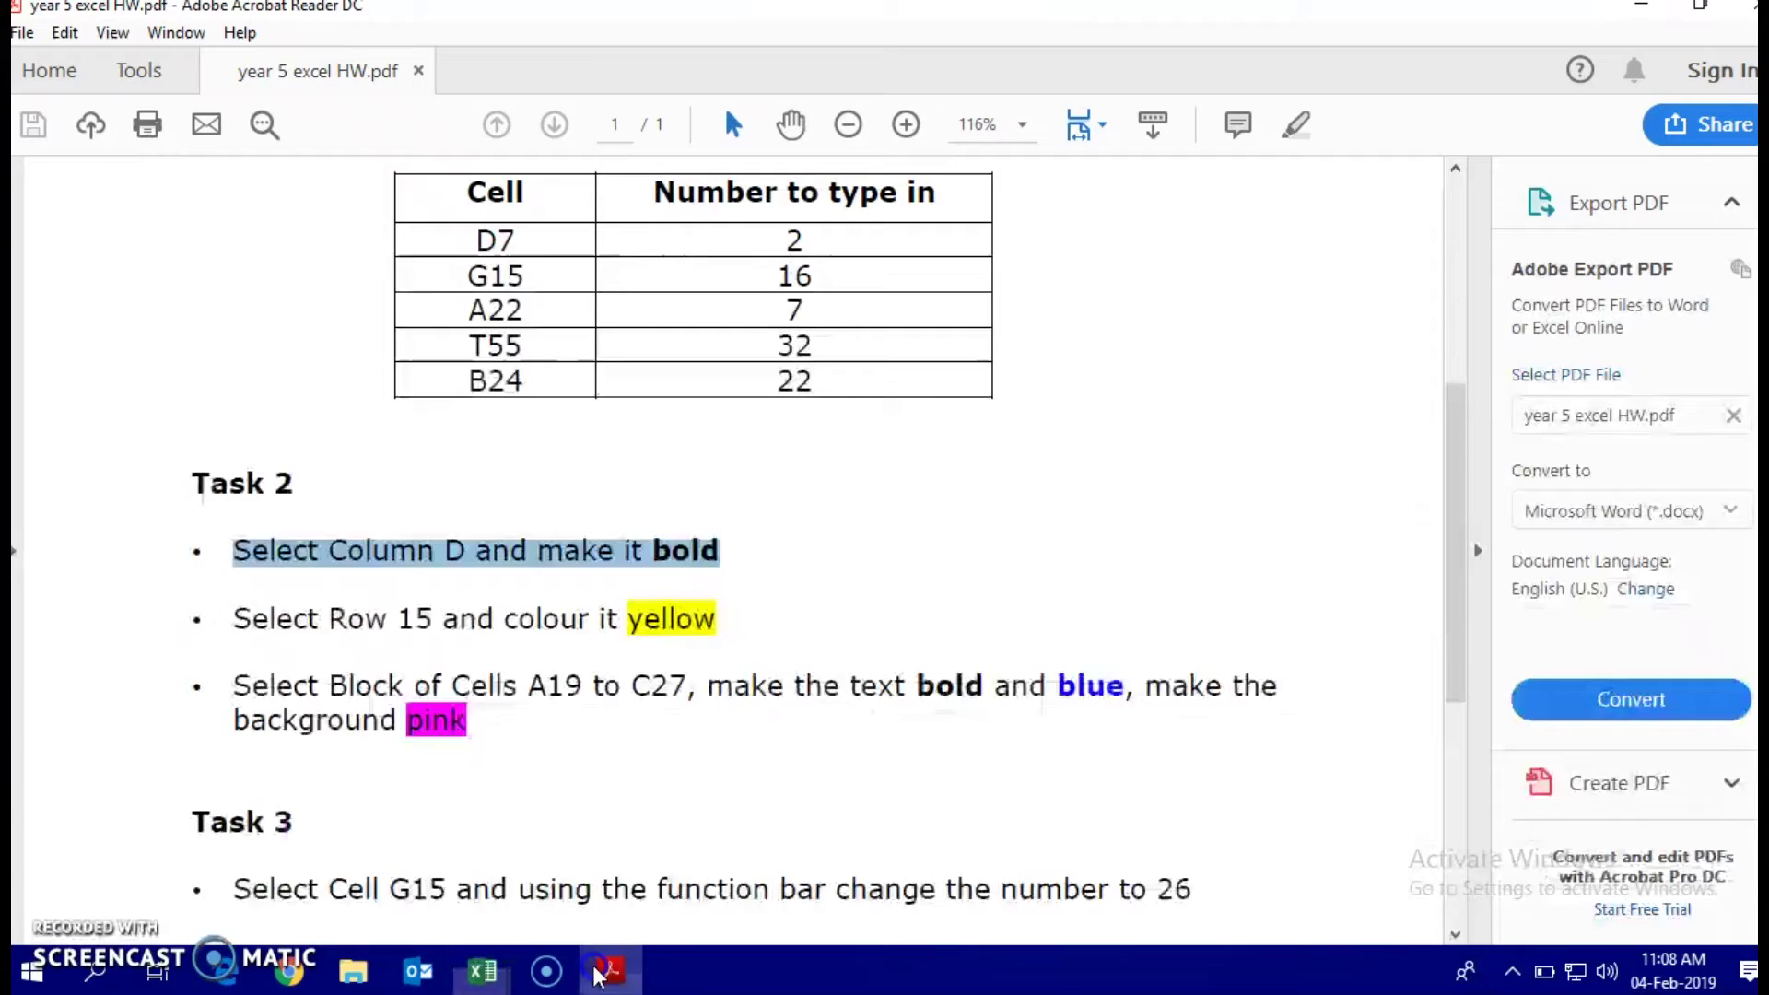
# - Switch to the homework PDF in Acrobat Reader and read the Task 2 instruction for the block of cells A19 to C27
pyautogui.click(610, 970)
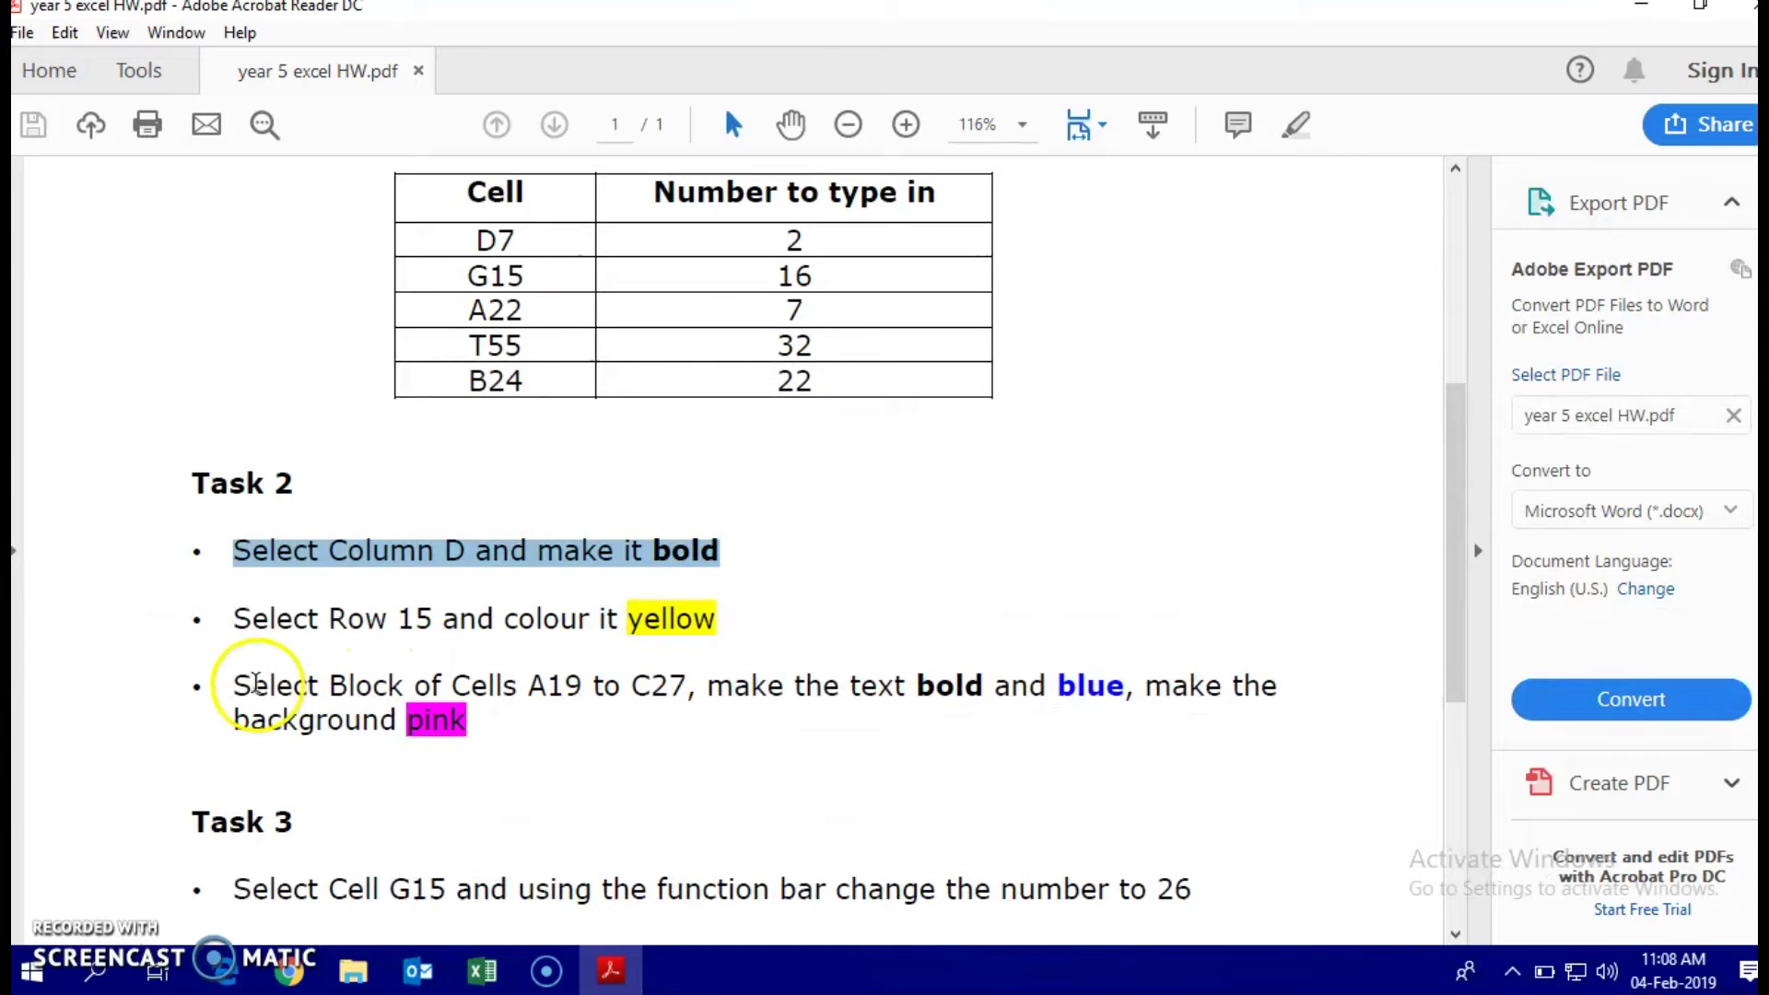
pyautogui.moveTo(256, 684); pyautogui.dragTo(318, 669)
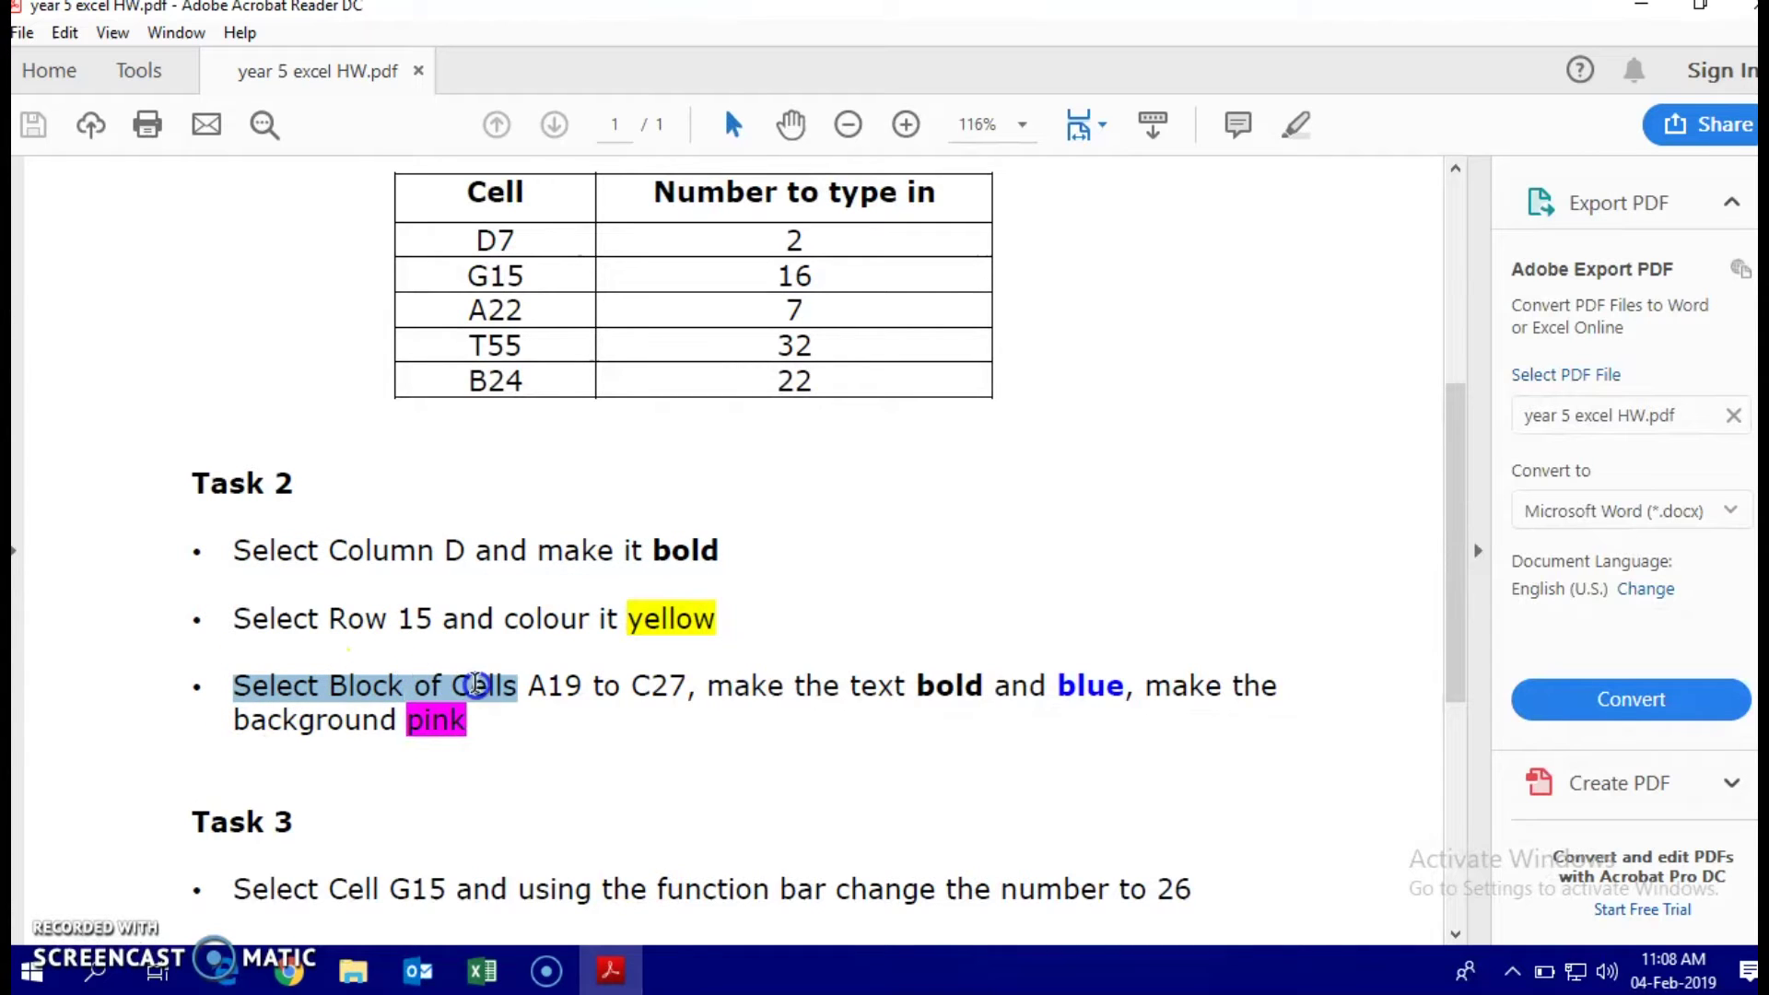
pyautogui.click(488, 711)
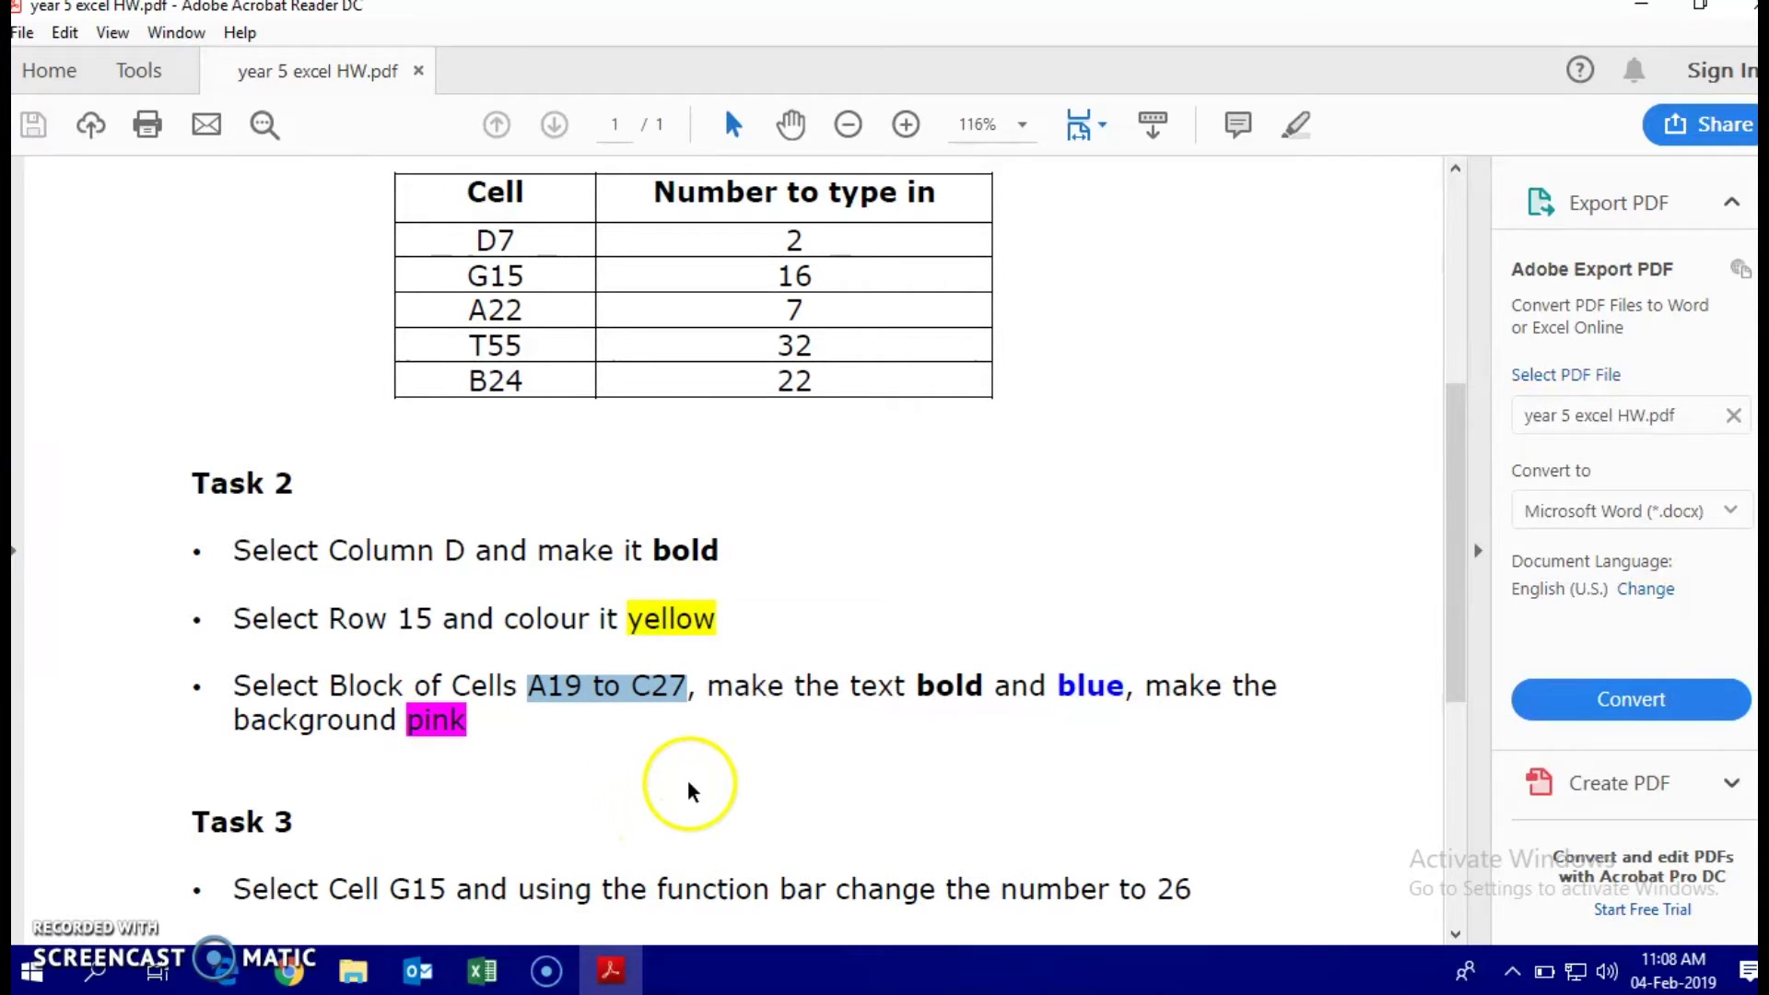
# - Switch to the Book1 workbook in Excel and select the block of cells A19 to C27
pyautogui.moveTo(479, 971)
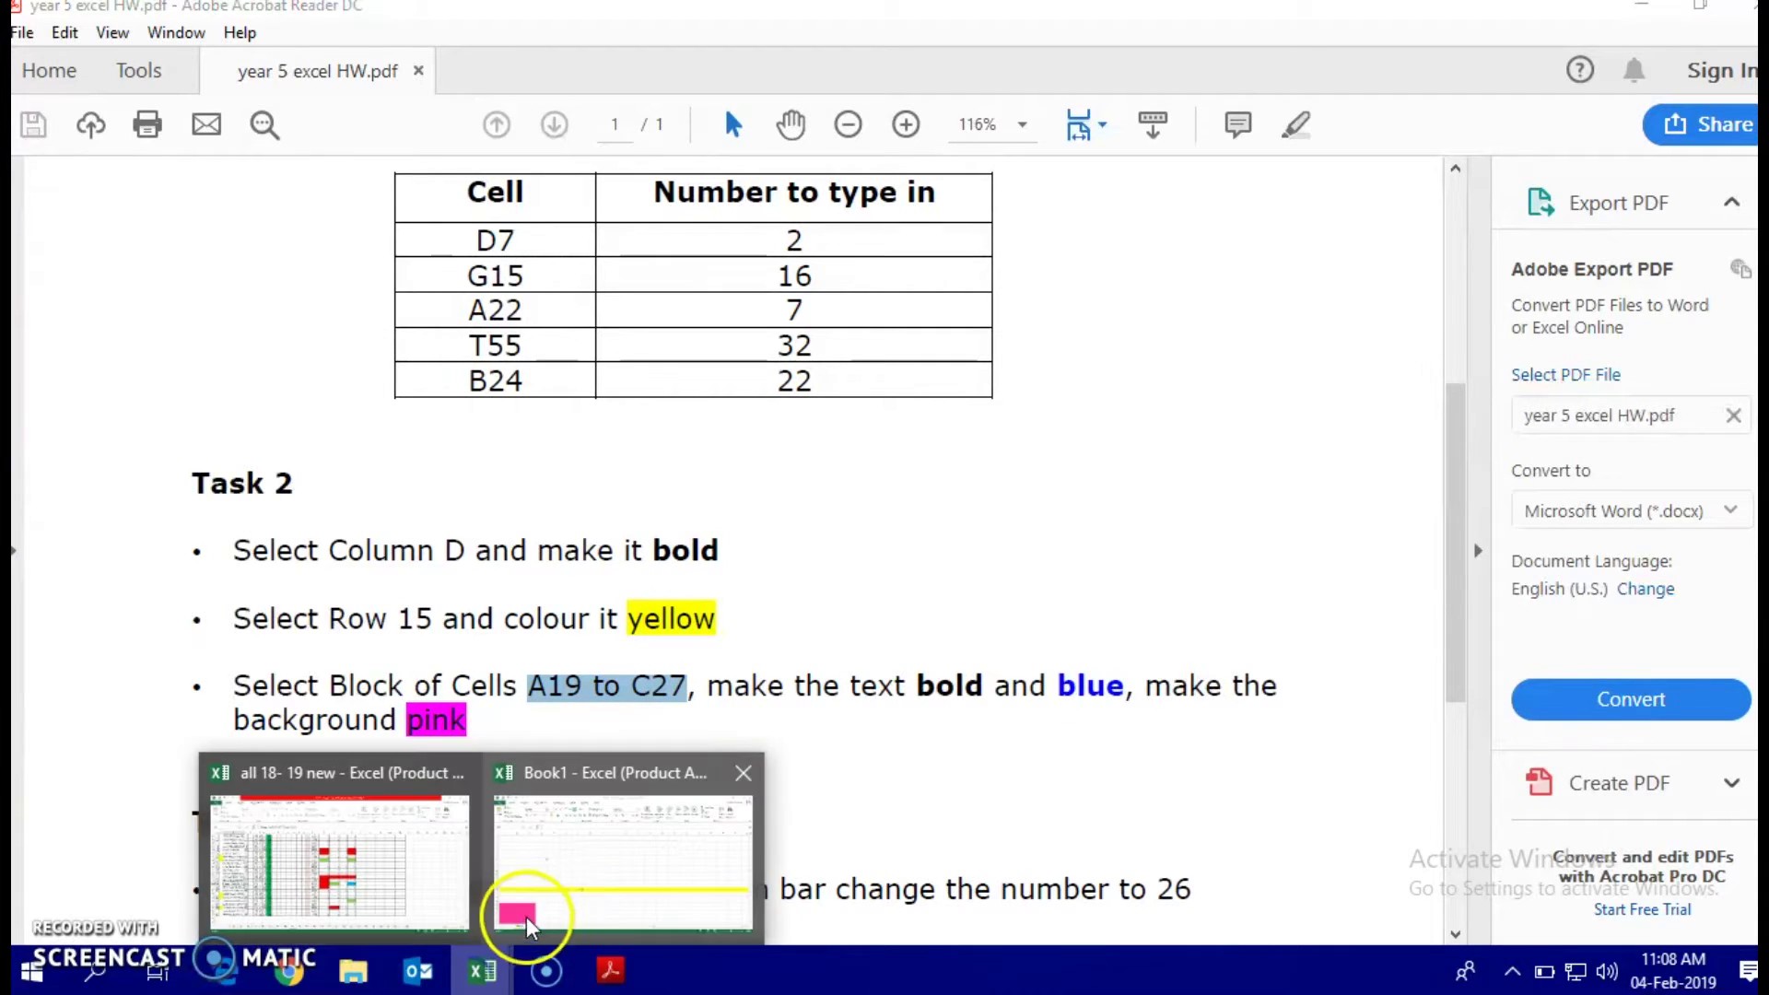
pyautogui.click(544, 885)
pyautogui.scroll(-2, 177, 731)
pyautogui.moveTo(67, 588); pyautogui.dragTo(277, 807)
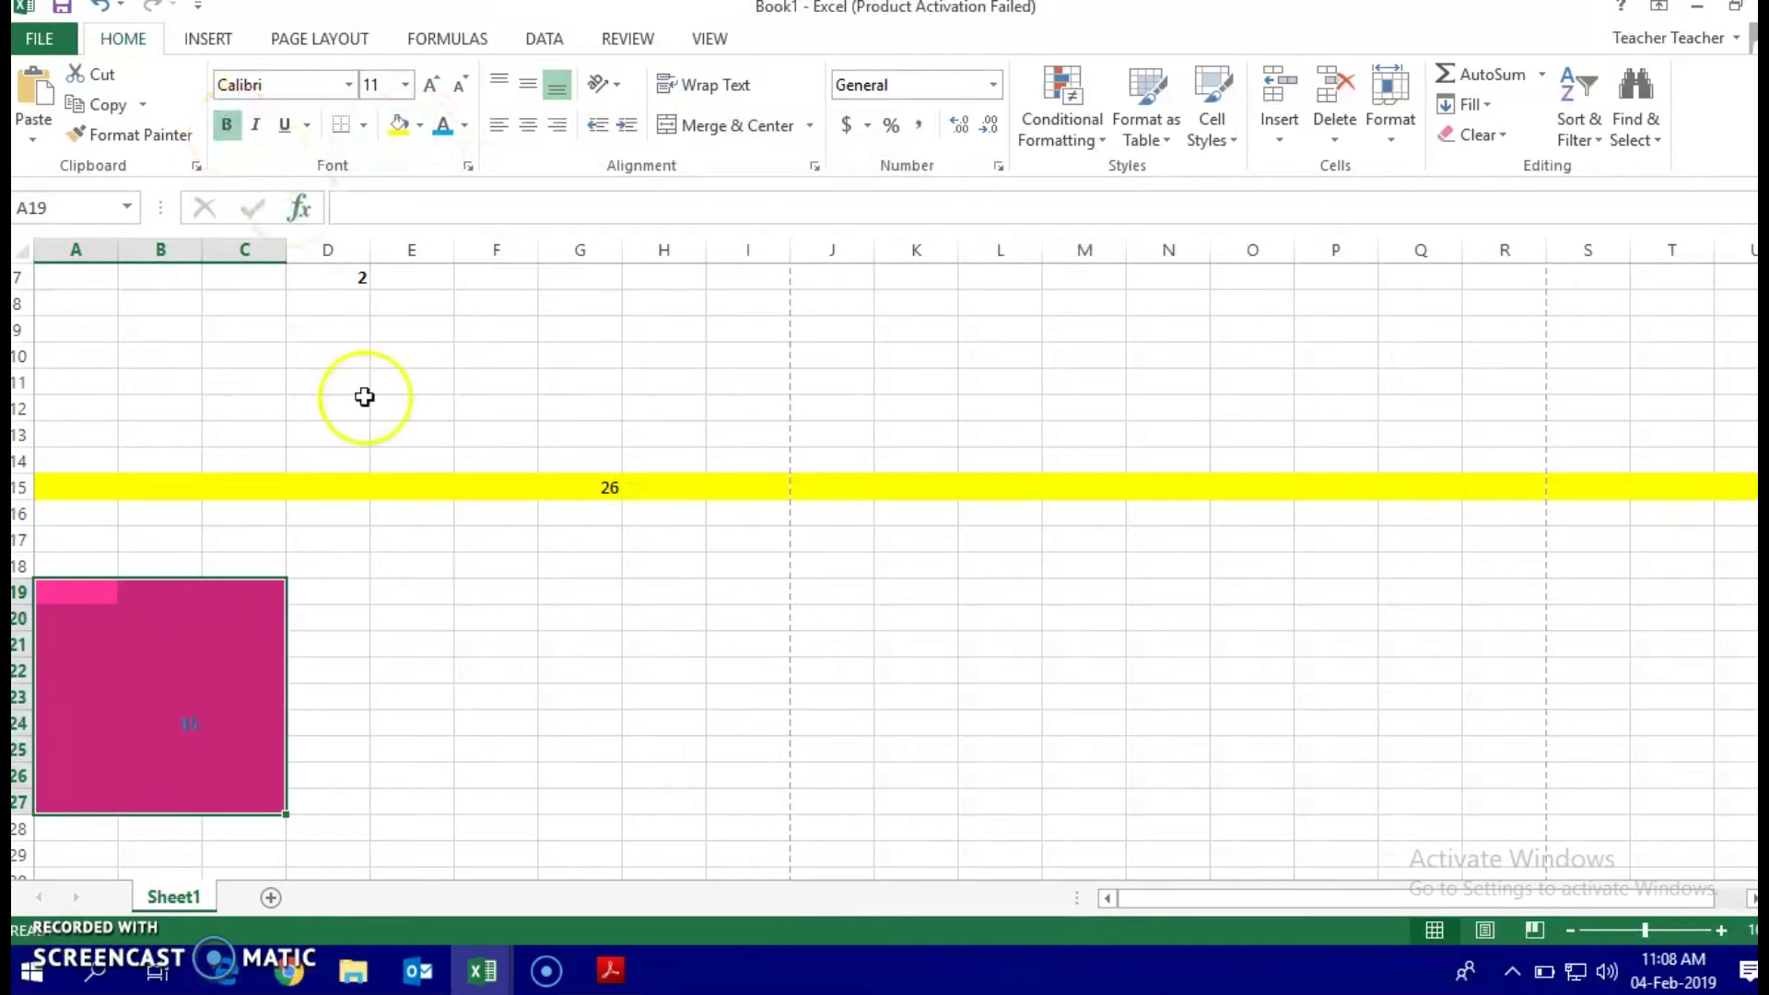
# - Switch to the homework PDF in Acrobat Reader and read the Task 3 instruction on changing cell G15 through the function bar
pyautogui.click(612, 973)
pyautogui.scroll(-2, 574, 654)
pyautogui.scroll(-3, 571, 653)
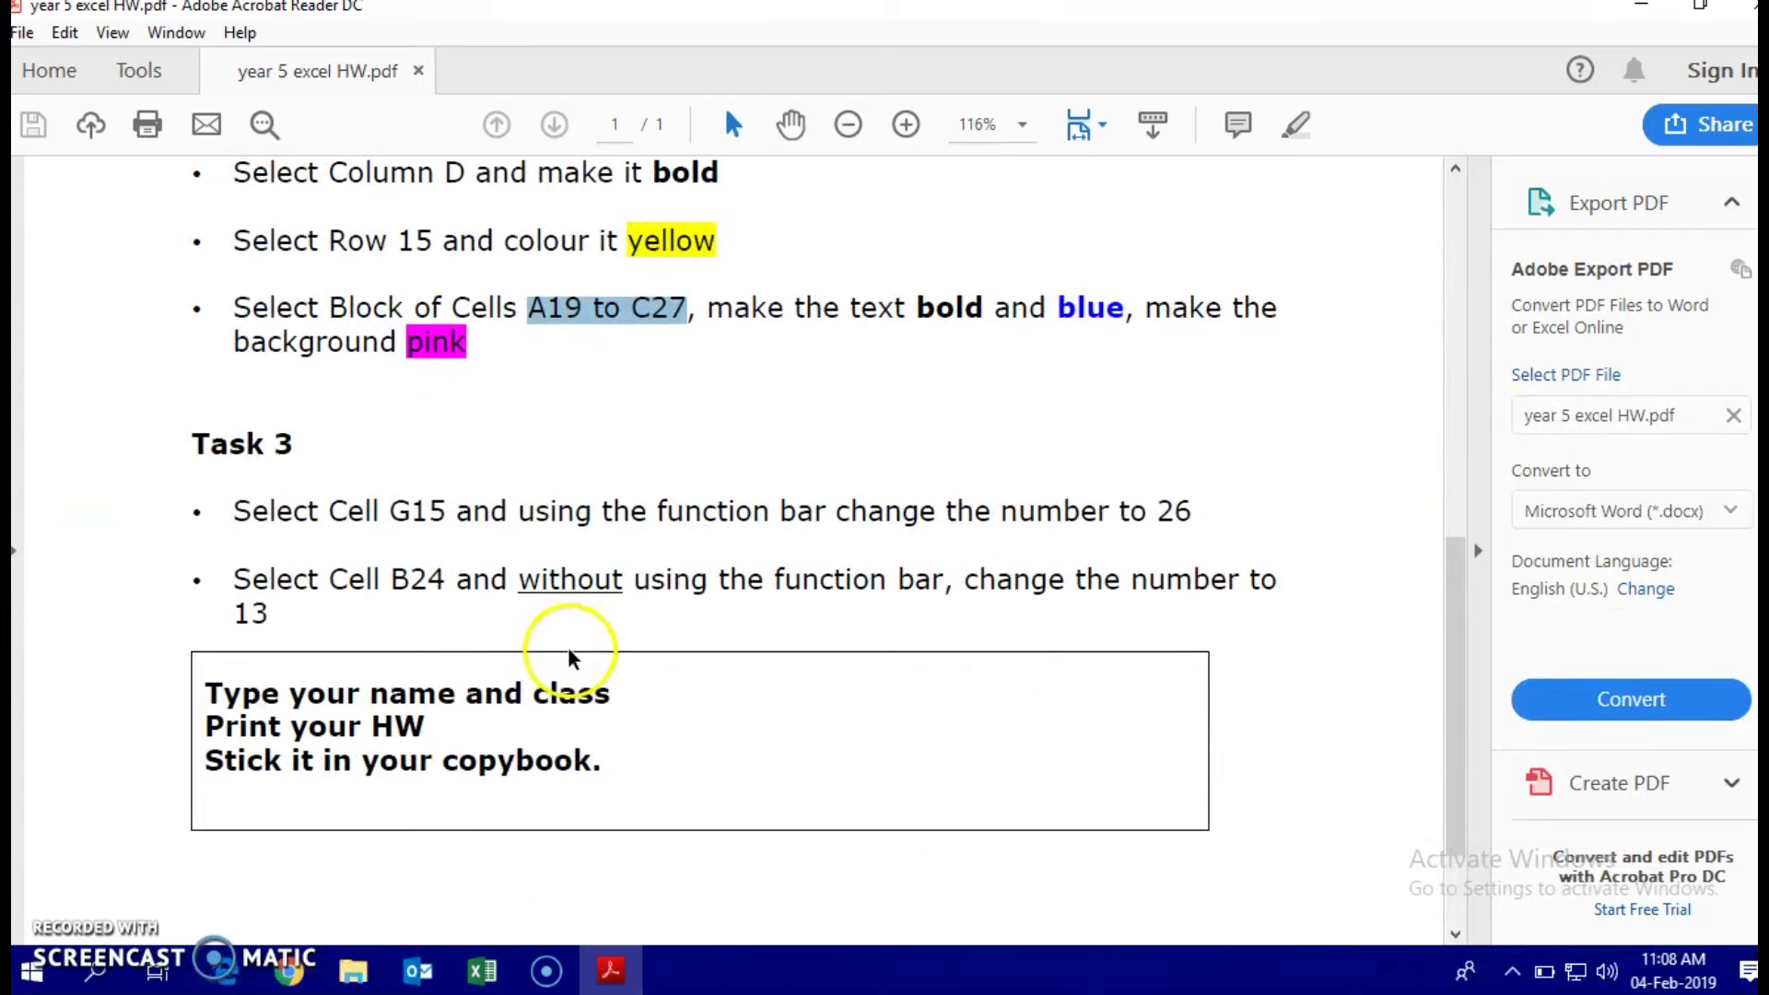
pyautogui.moveTo(313, 517); pyautogui.dragTo(521, 518)
pyautogui.click(562, 517)
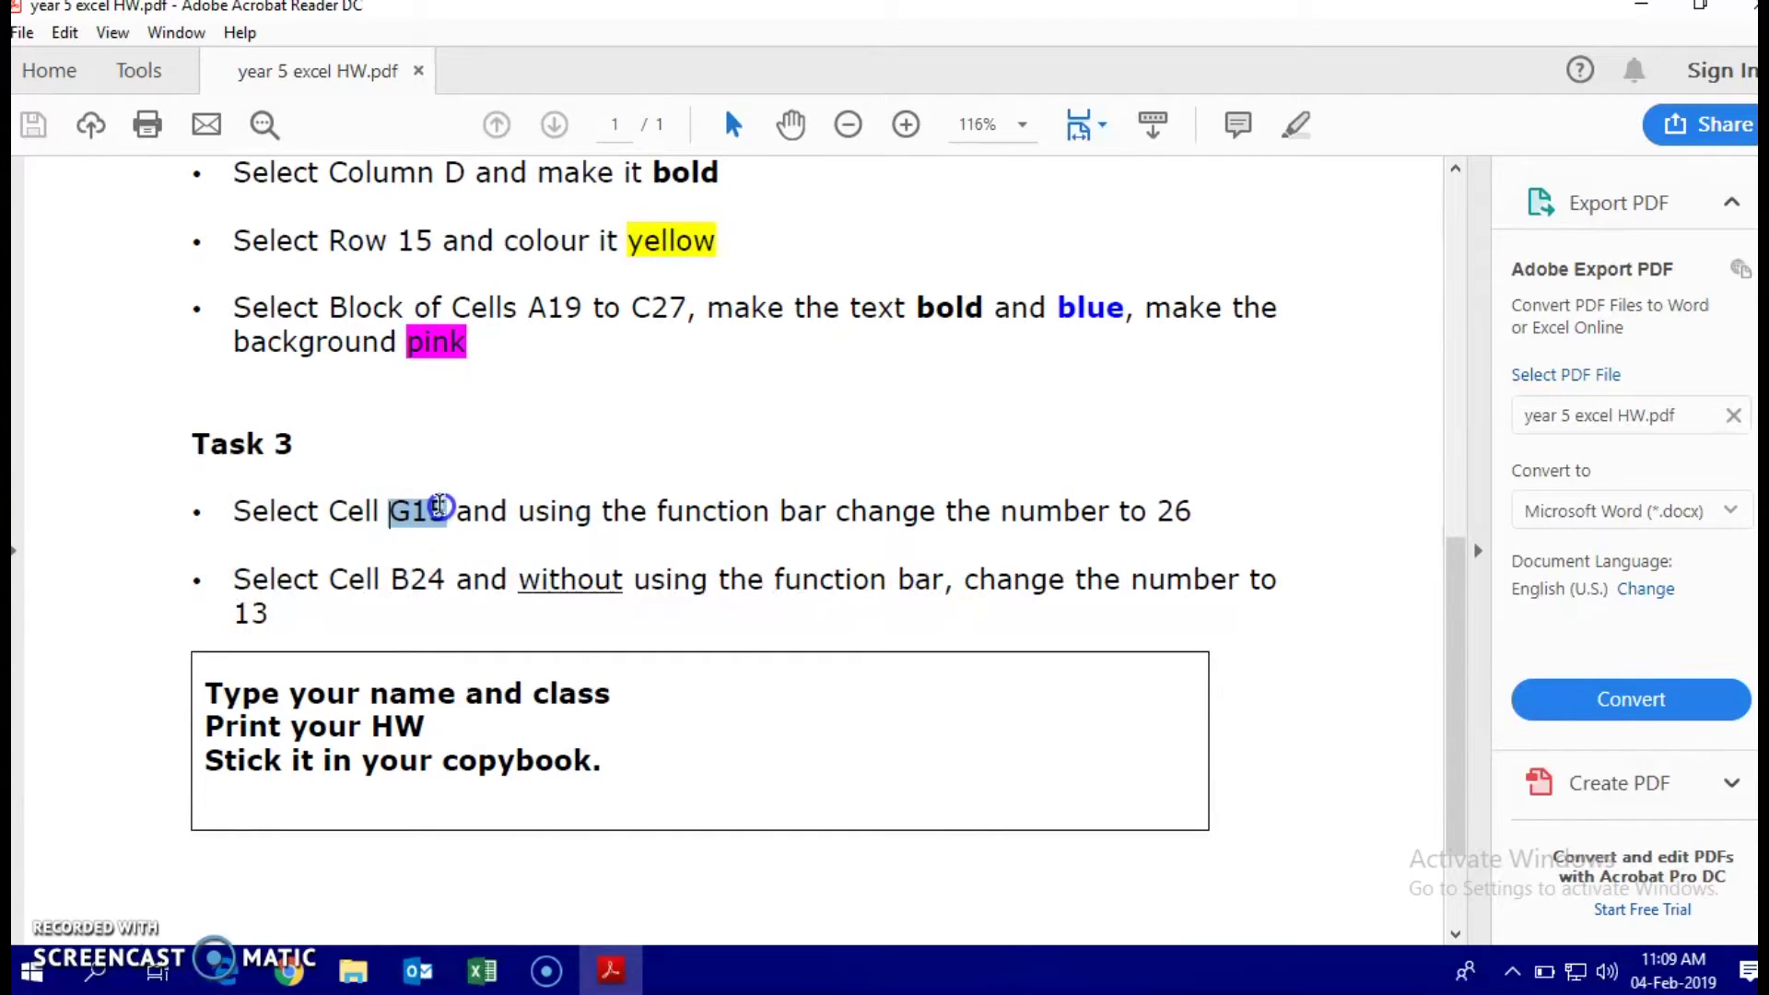
pyautogui.moveTo(656, 511); pyautogui.dragTo(861, 514)
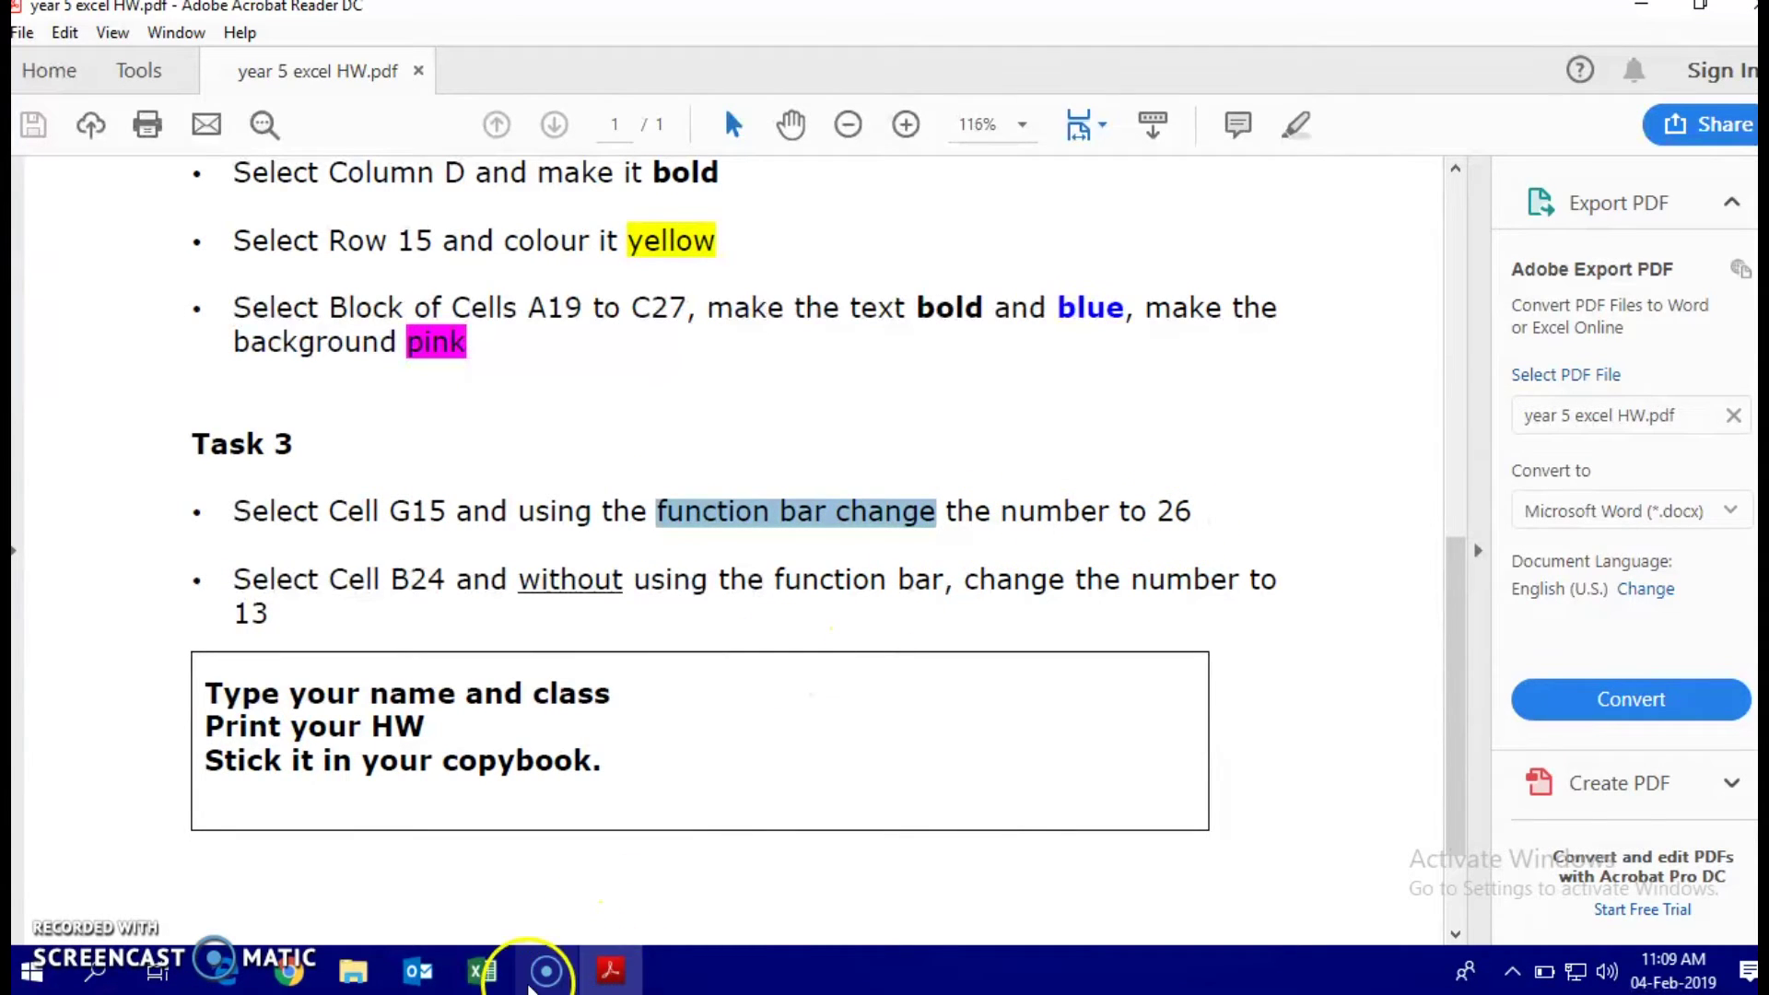
# - Switch to the Book1 workbook in Excel and open cell G15's number for editing in the formula bar
pyautogui.click(502, 969)
pyautogui.click(567, 866)
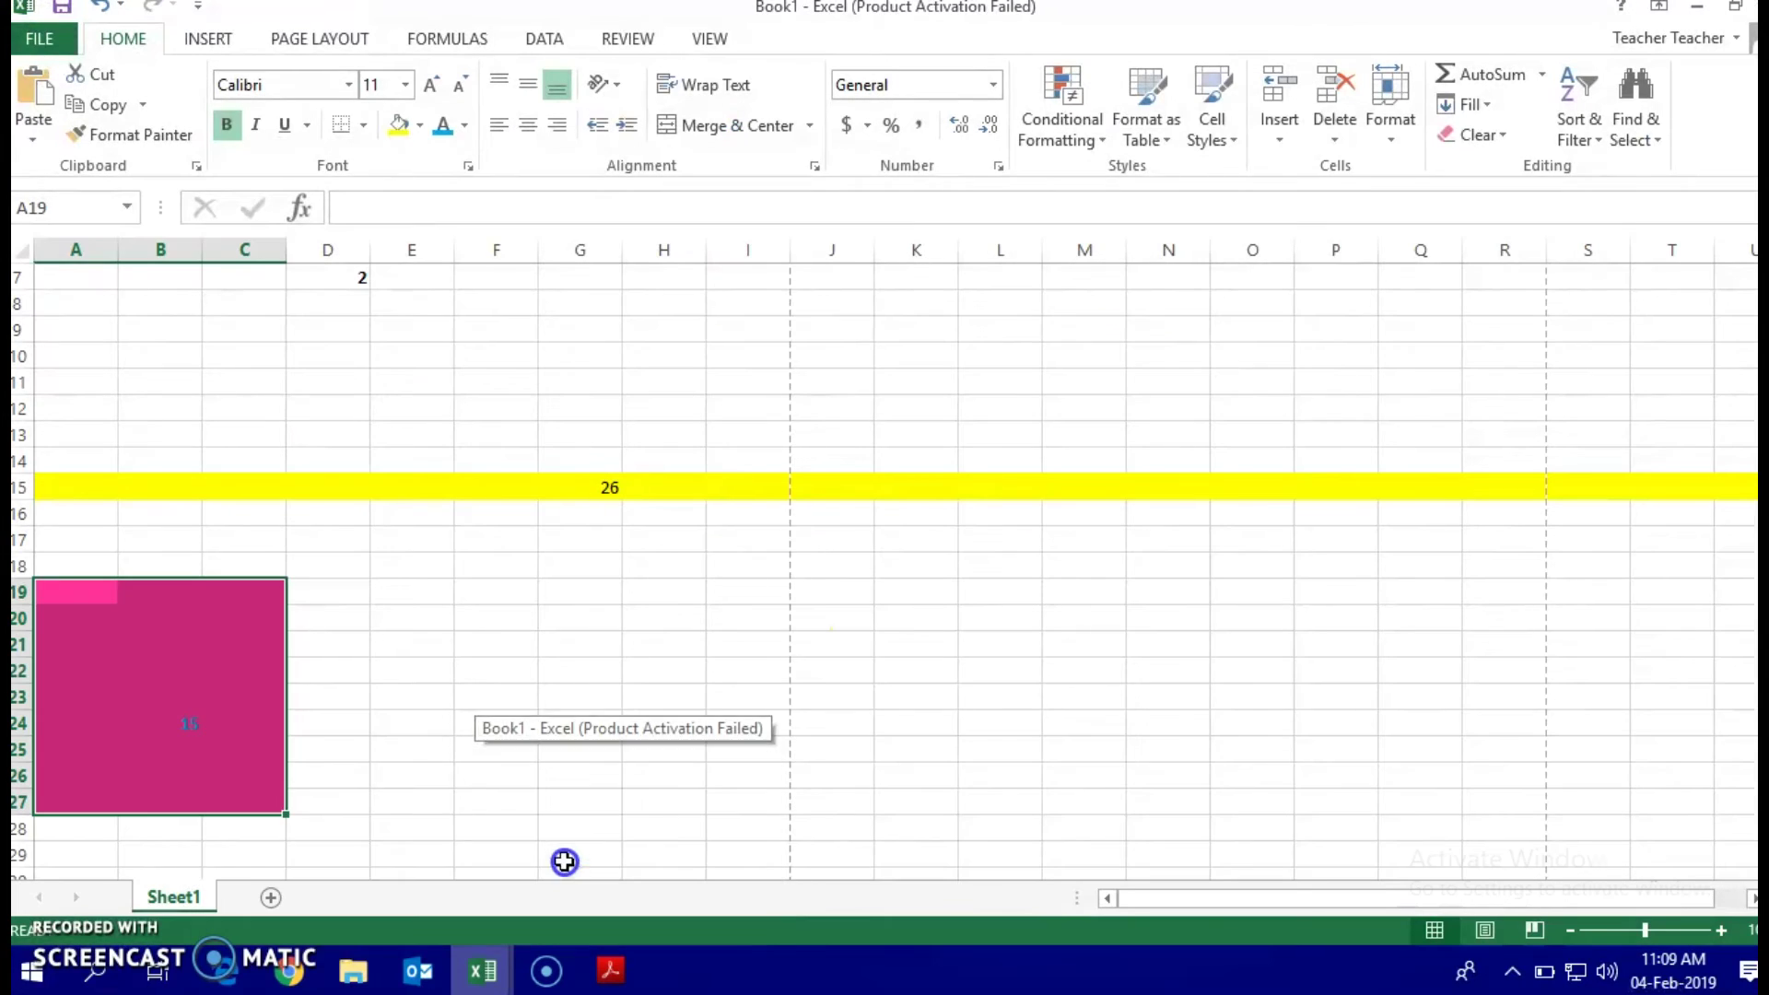
pyautogui.click(343, 208)
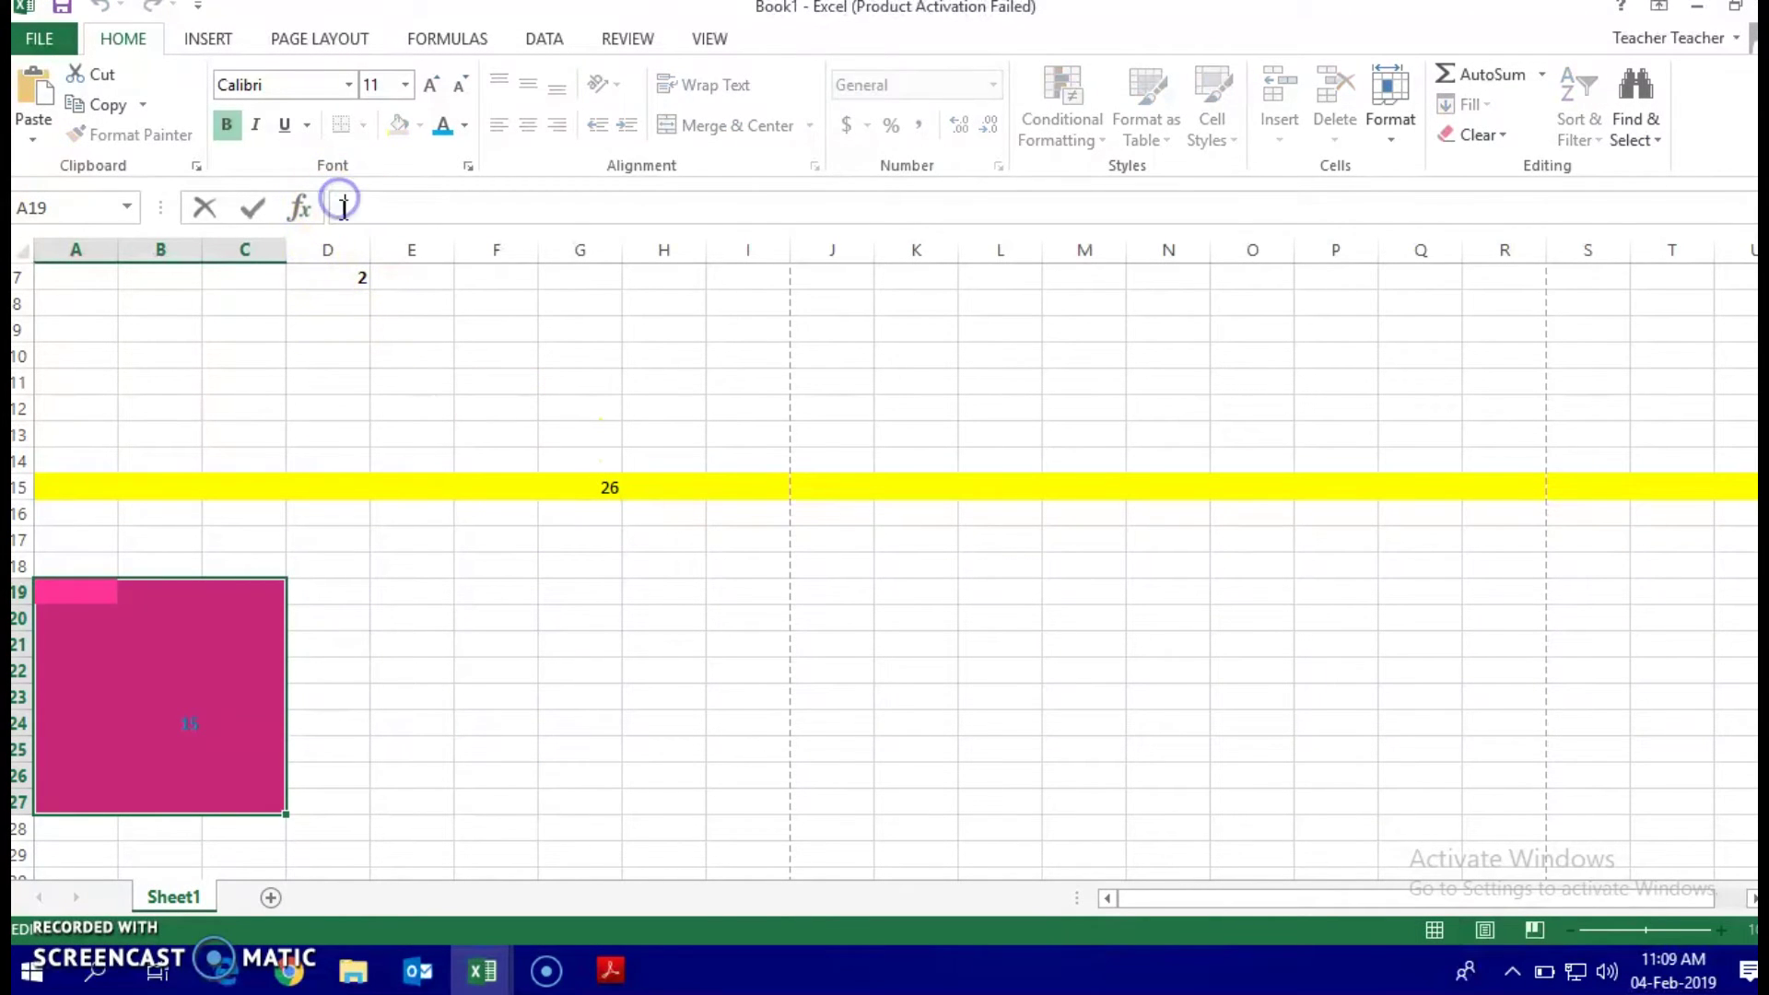
pyautogui.click(573, 490)
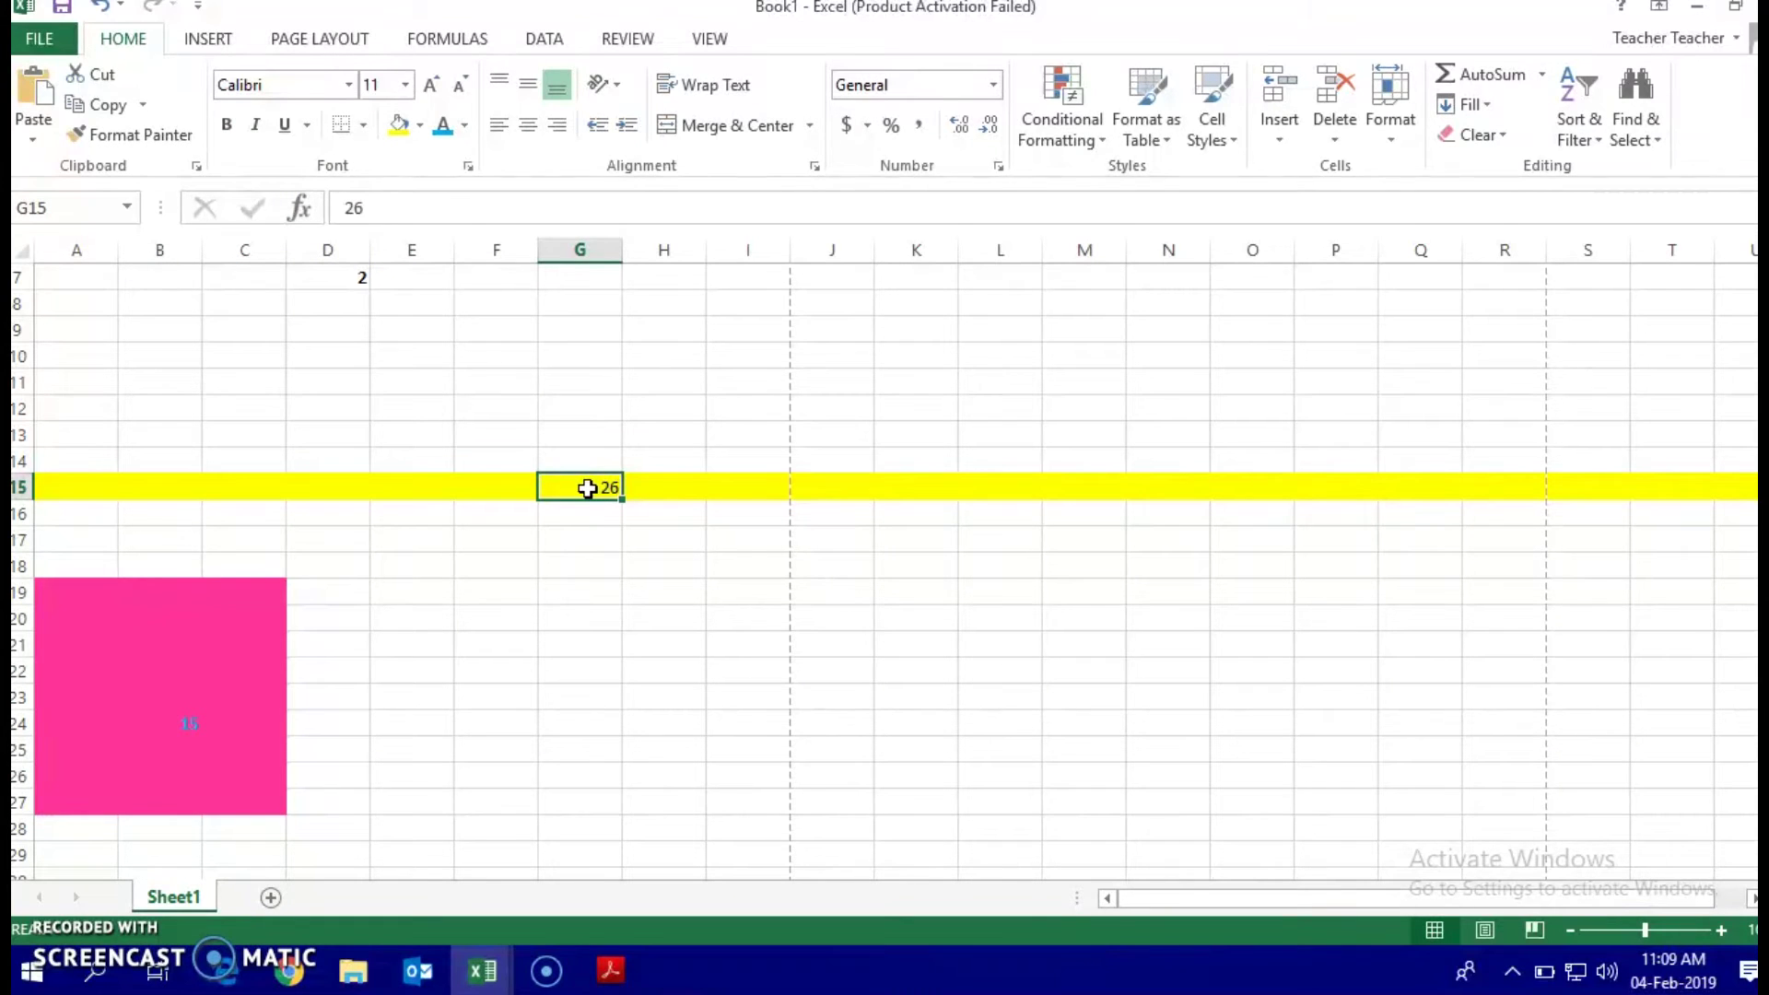
pyautogui.click(385, 208)
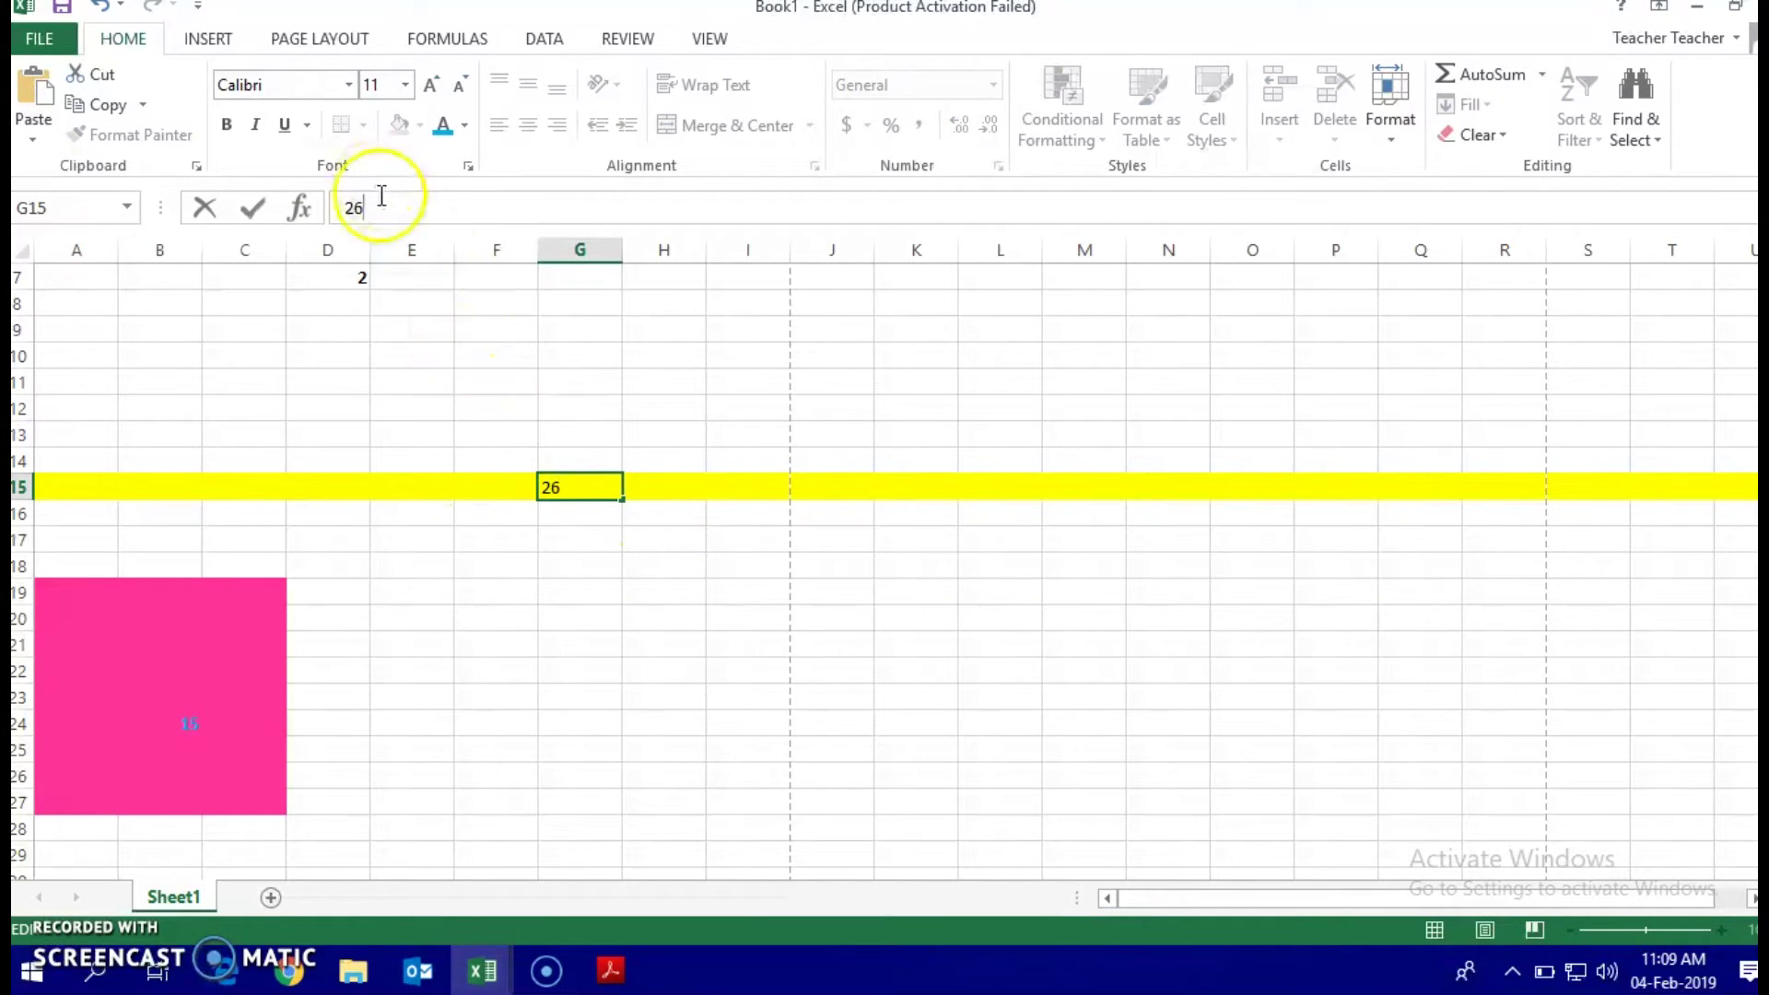
pyautogui.click(579, 488)
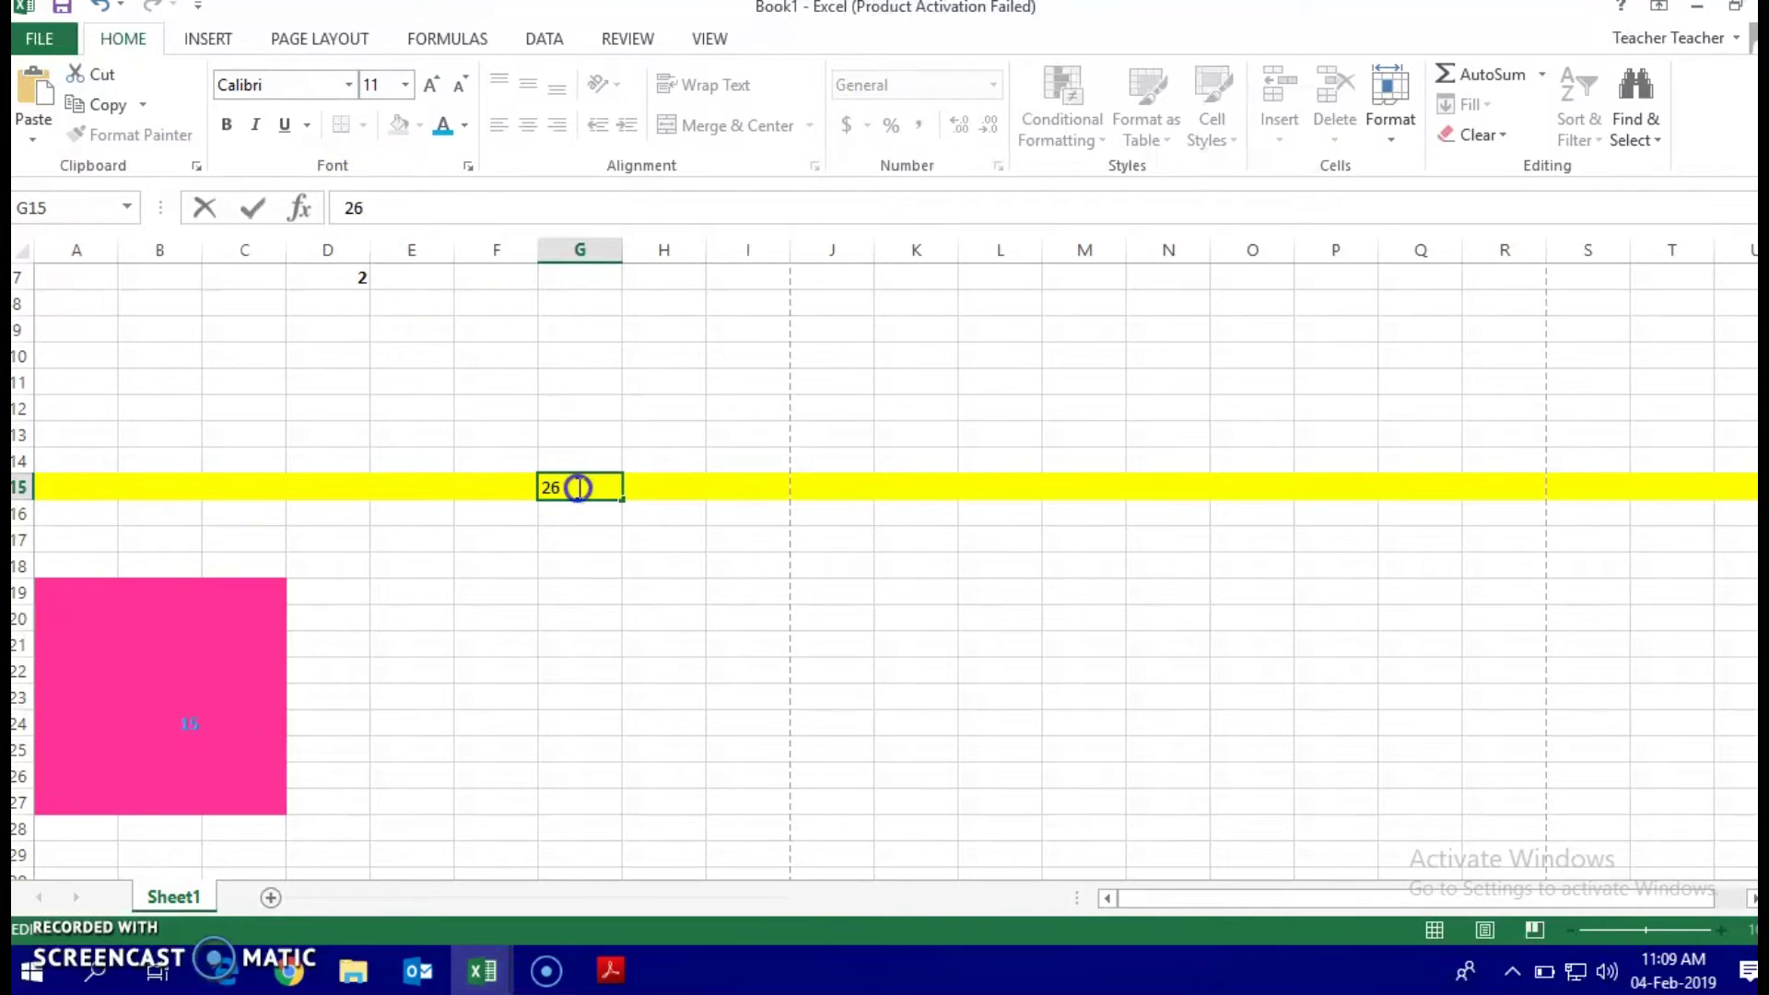
# - Finish the open edit in cell G15, and reopen that cell's number for editing in the formula bar
pyautogui.click(592, 527)
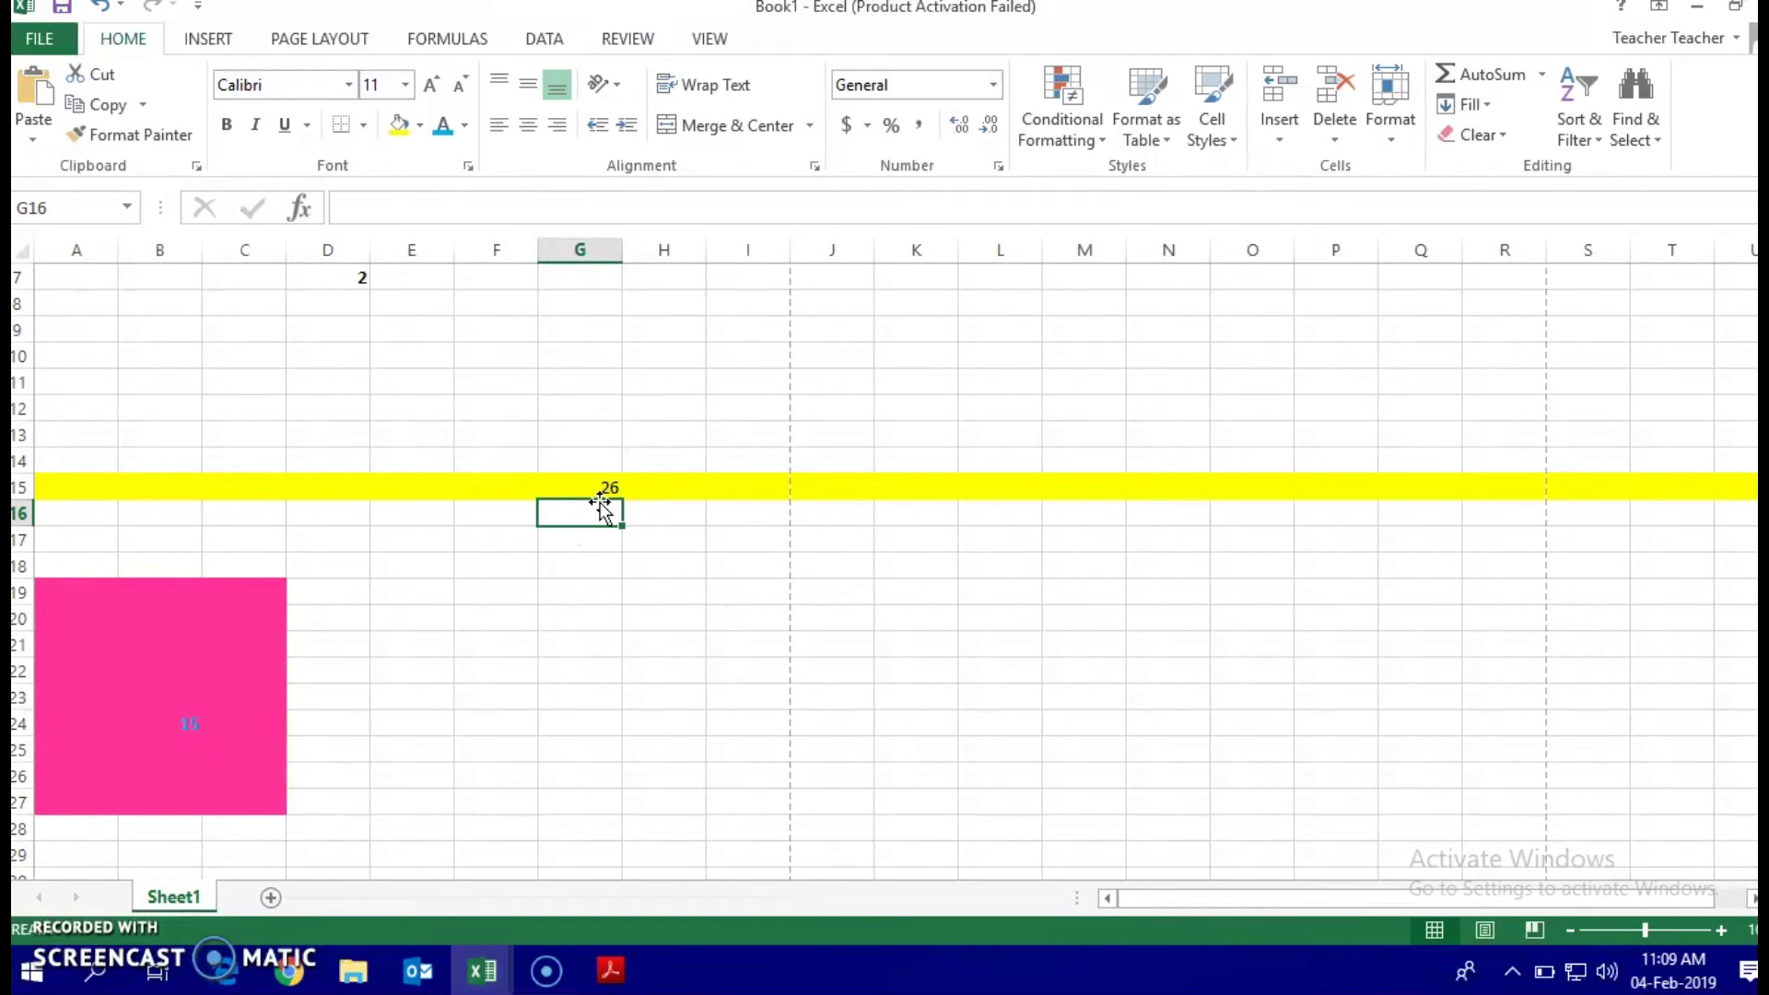
pyautogui.write('1')
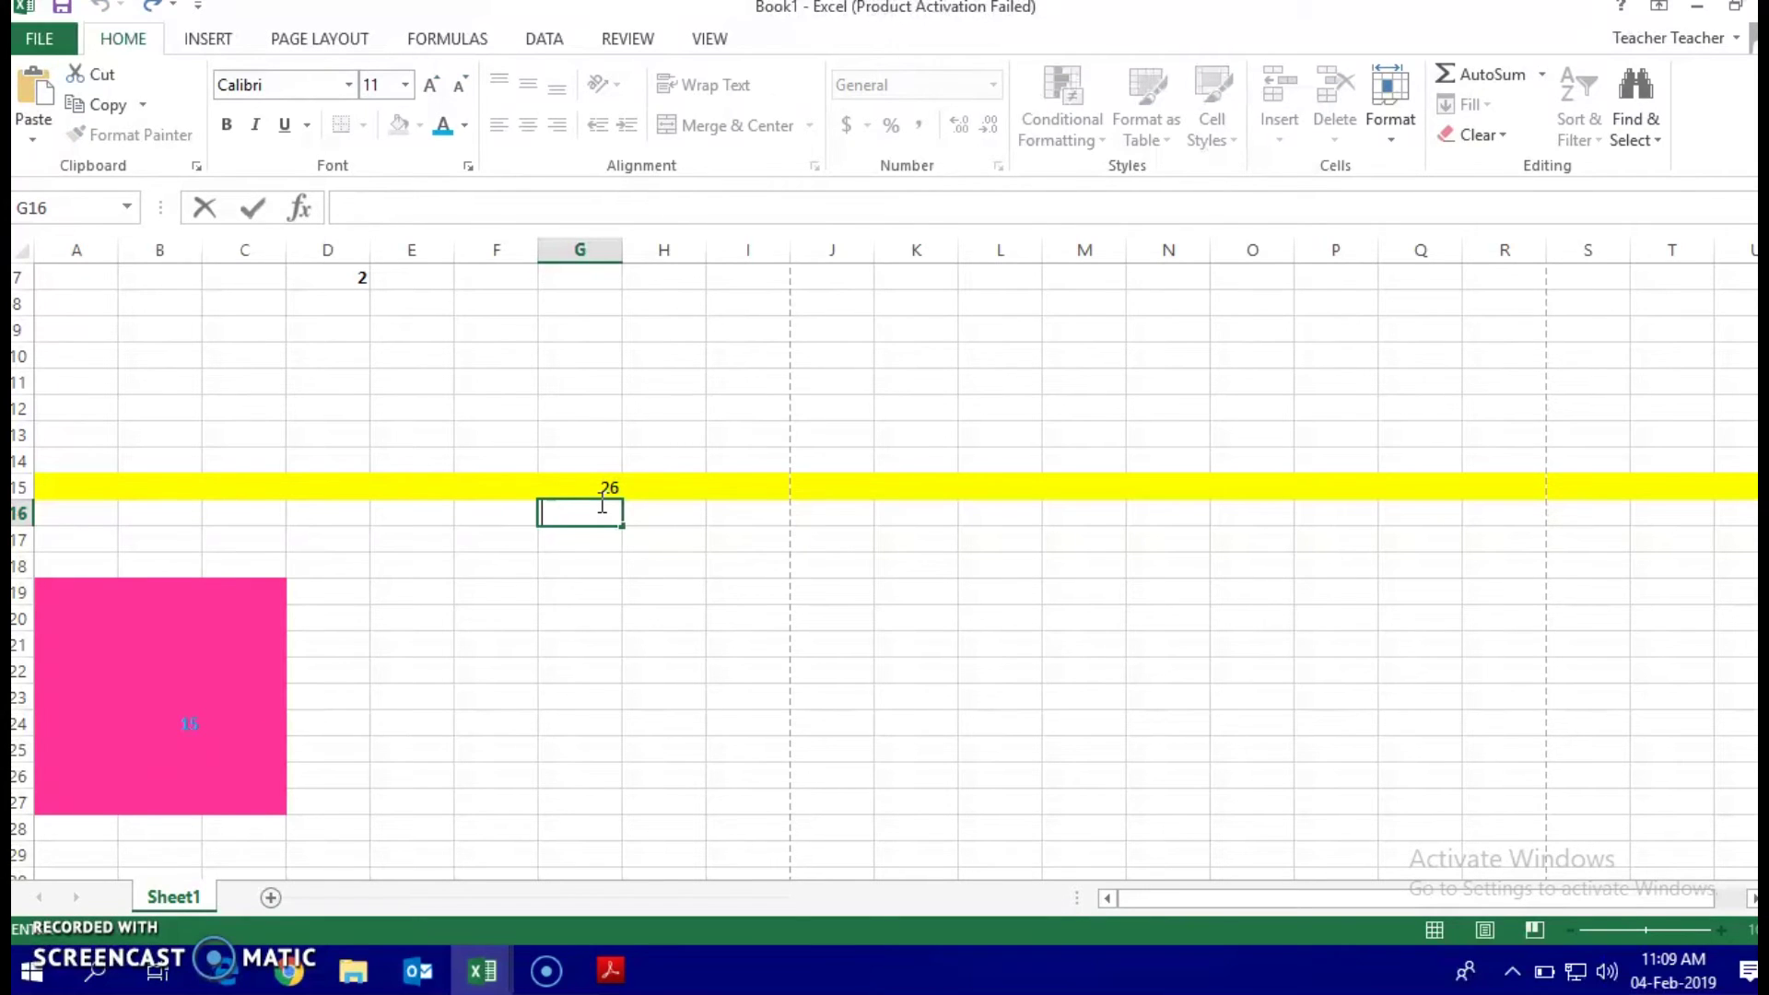
pyautogui.click(587, 445)
pyautogui.click(574, 484)
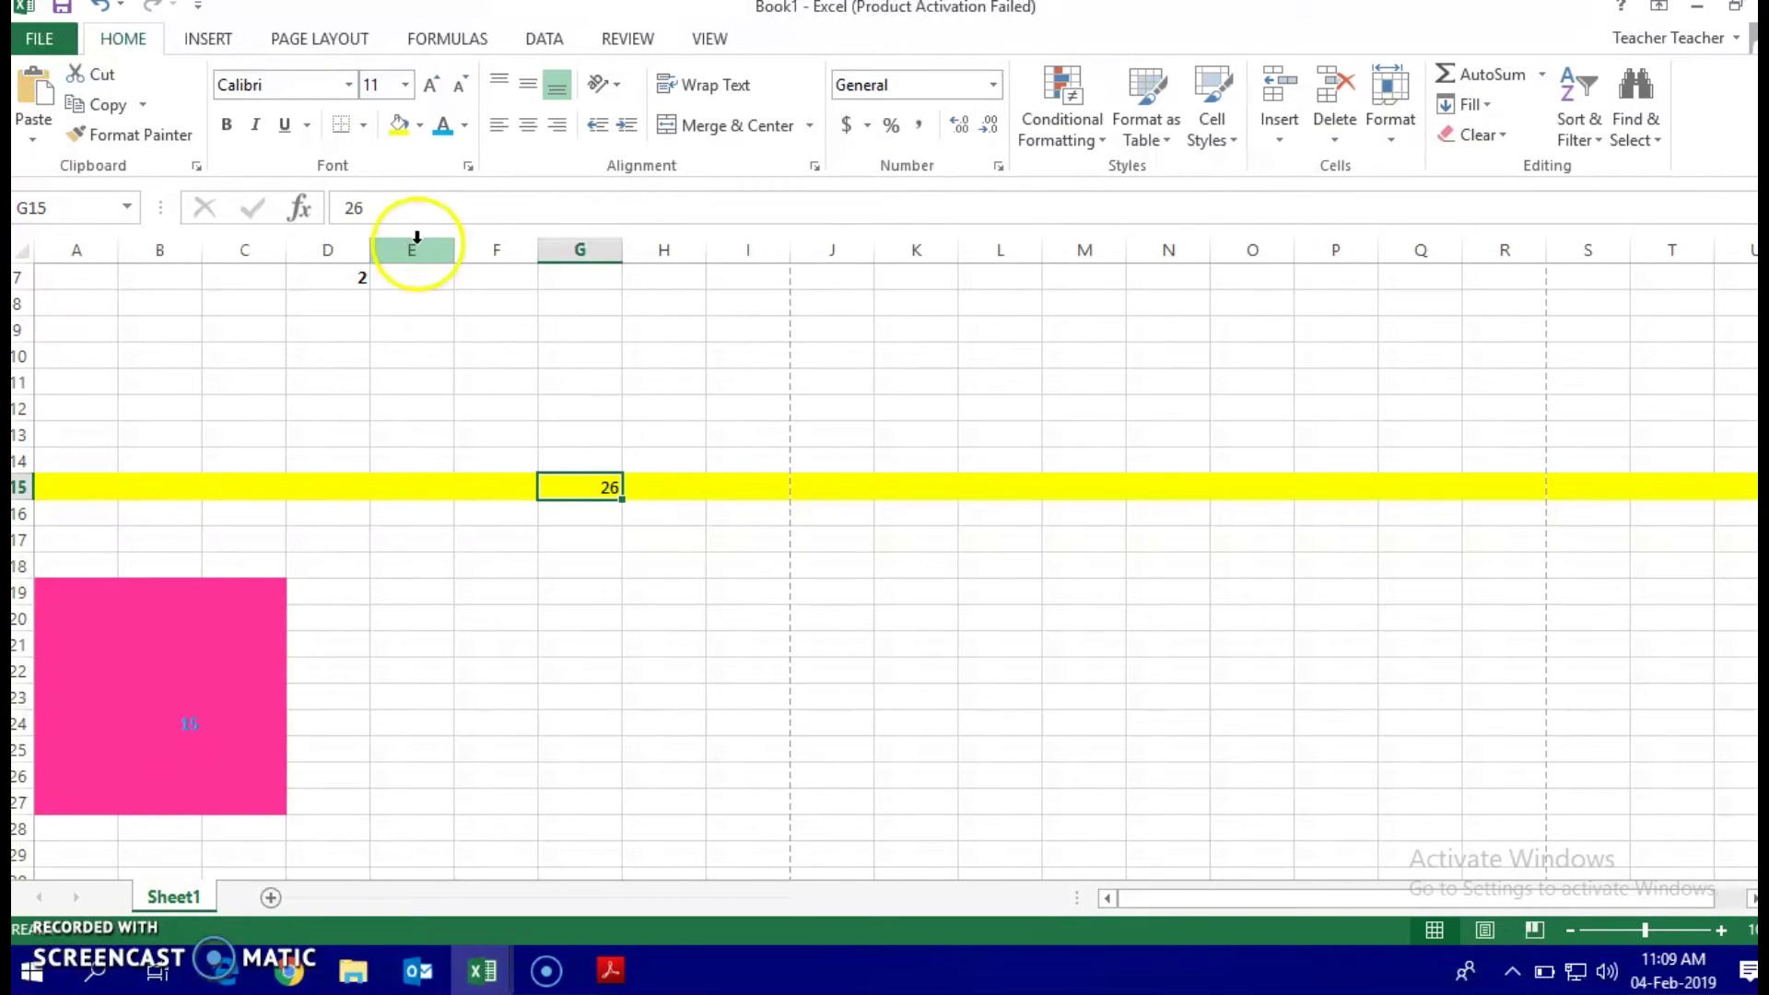
pyautogui.click(398, 207)
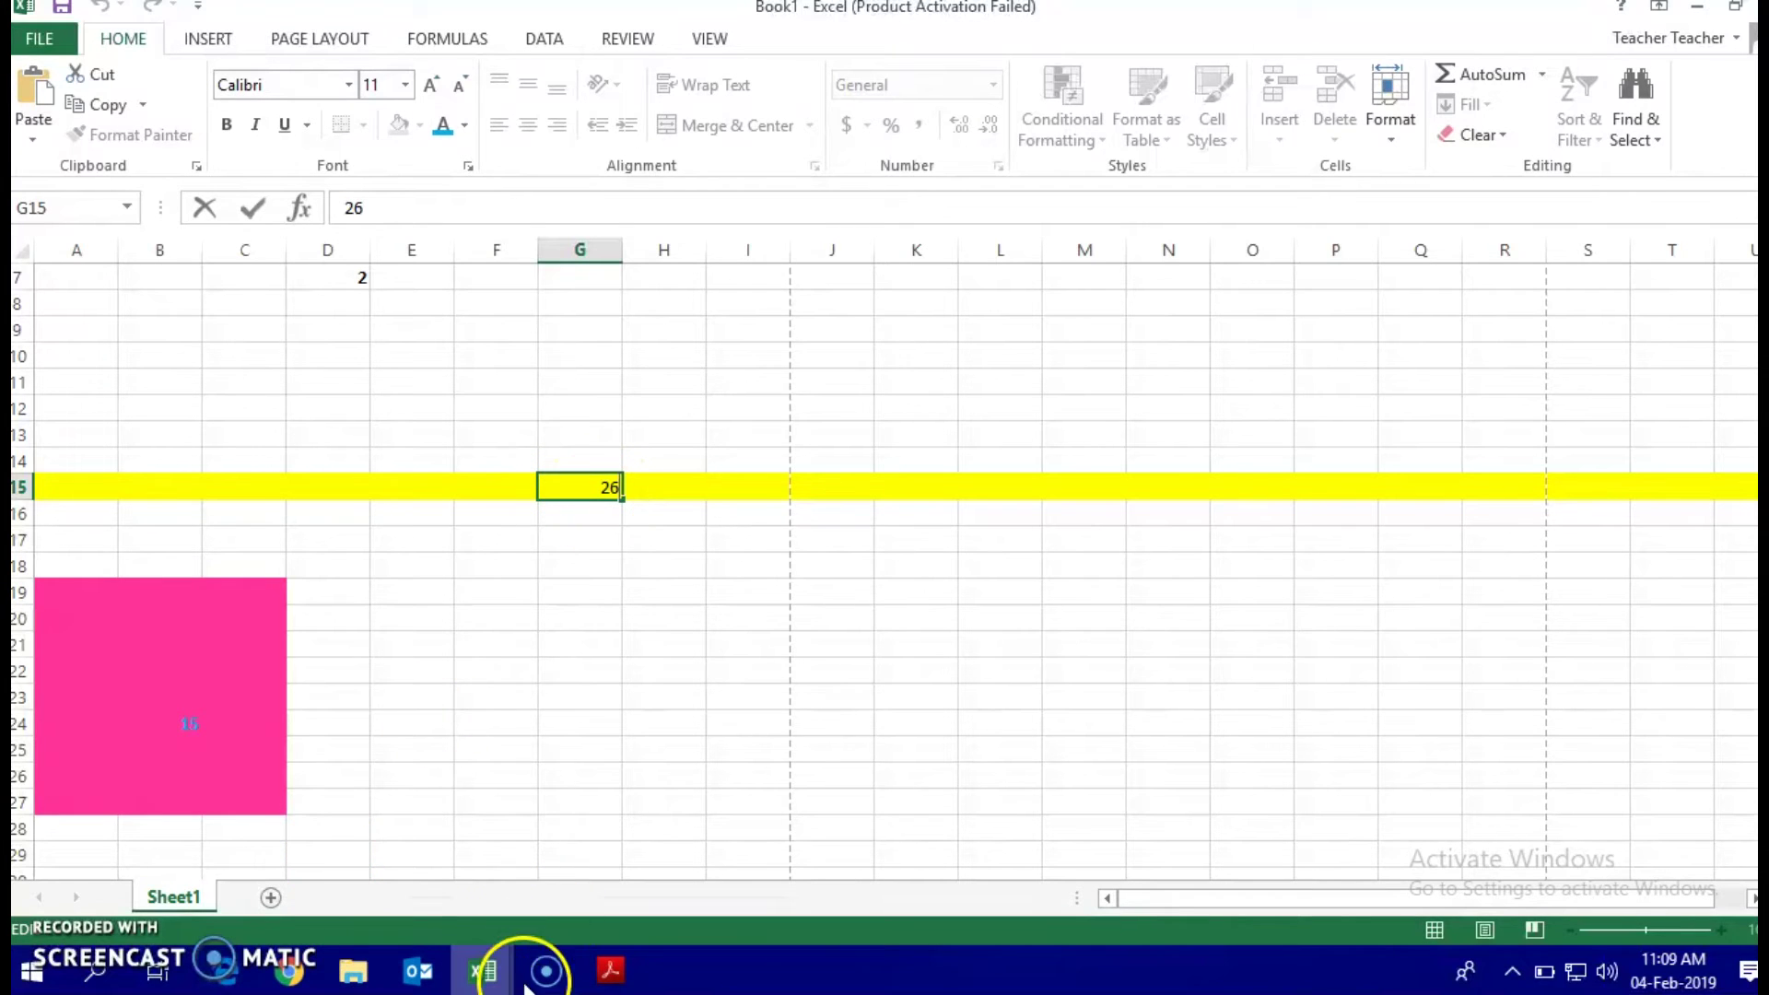
# - Switch to the homework PDF in Acrobat Reader and read the closing instruction about typing the name and class
pyautogui.click(608, 970)
pyautogui.scroll(-1, 645, 778)
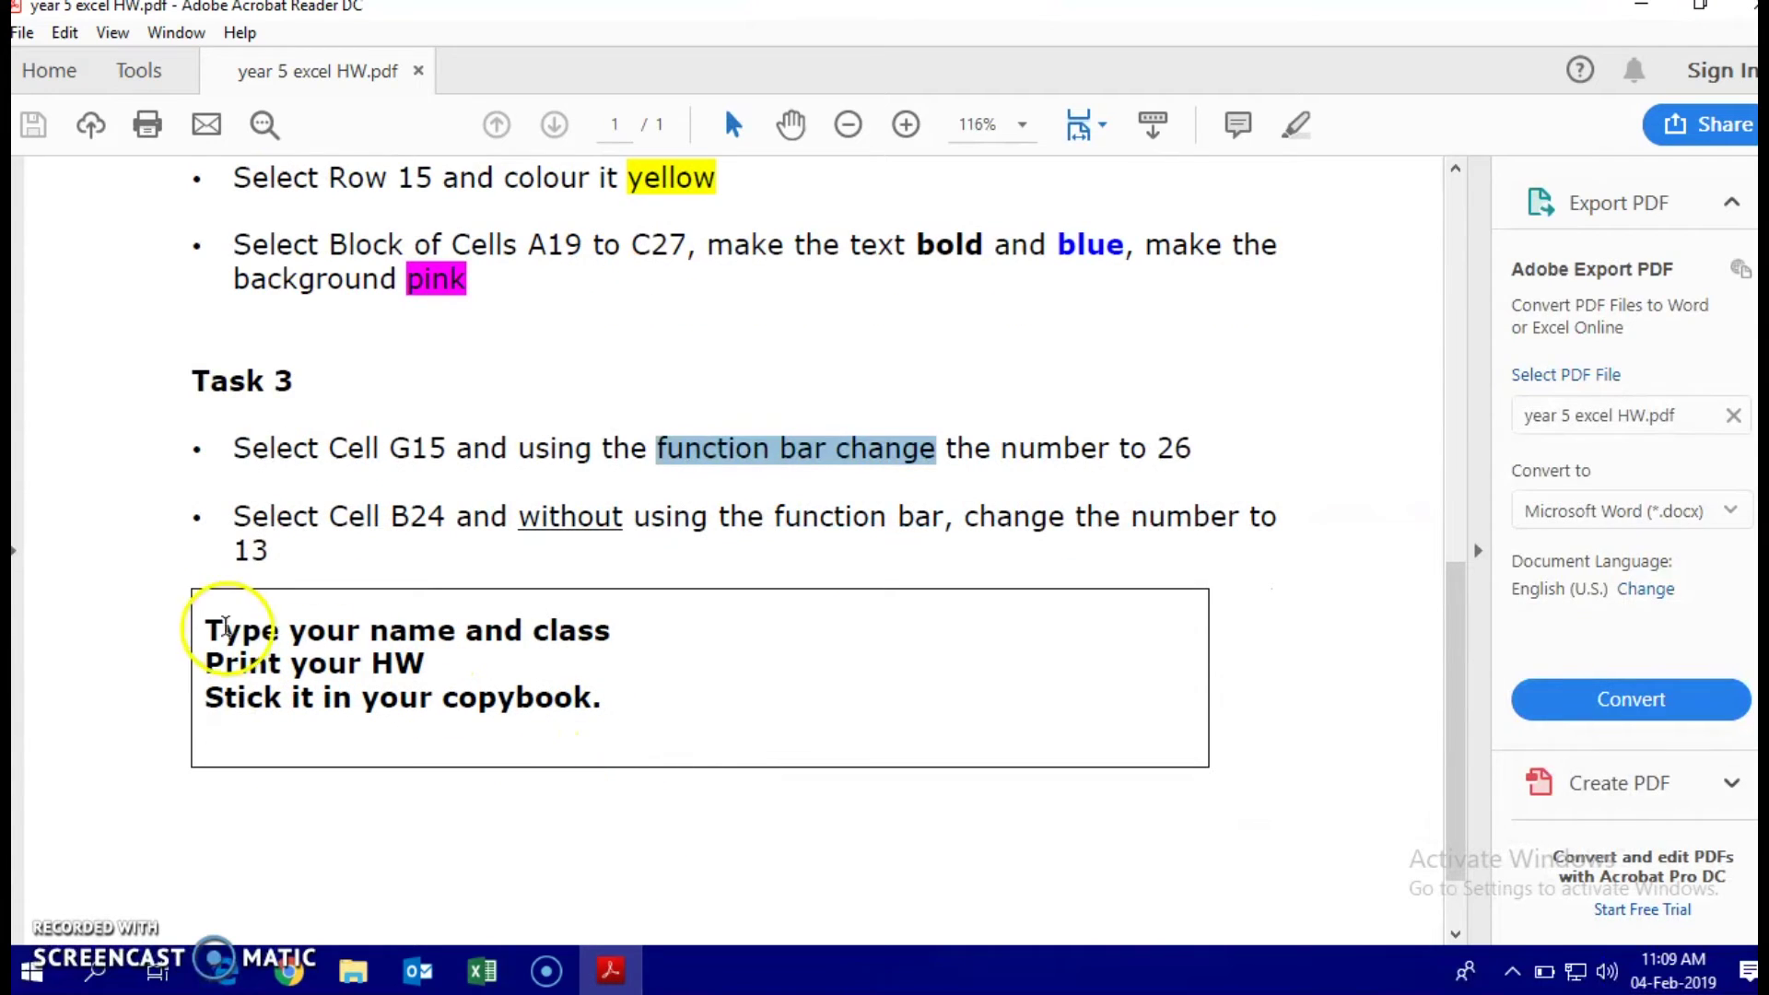
pyautogui.moveTo(206, 632); pyautogui.dragTo(505, 649)
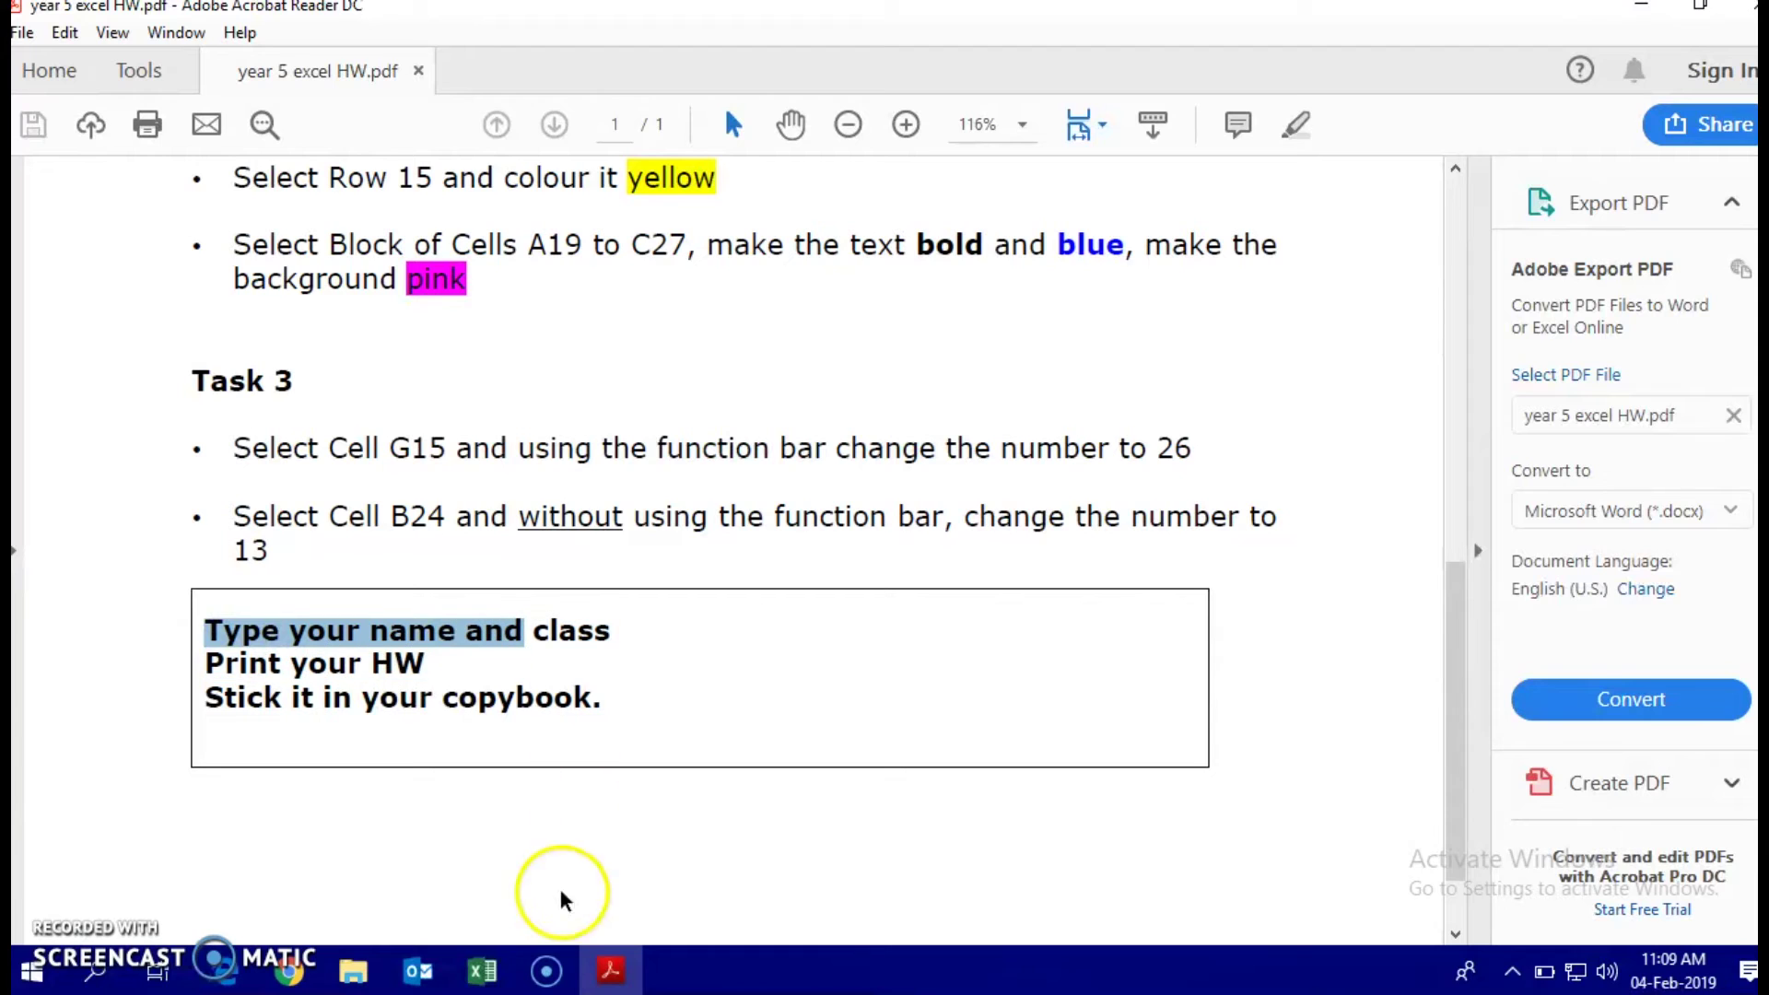
# - Switch to the Book1 workbook in Excel and select blank cells B17, B12 and B5 as possible places for the name and class
pyautogui.moveTo(482, 970)
pyautogui.click(544, 914)
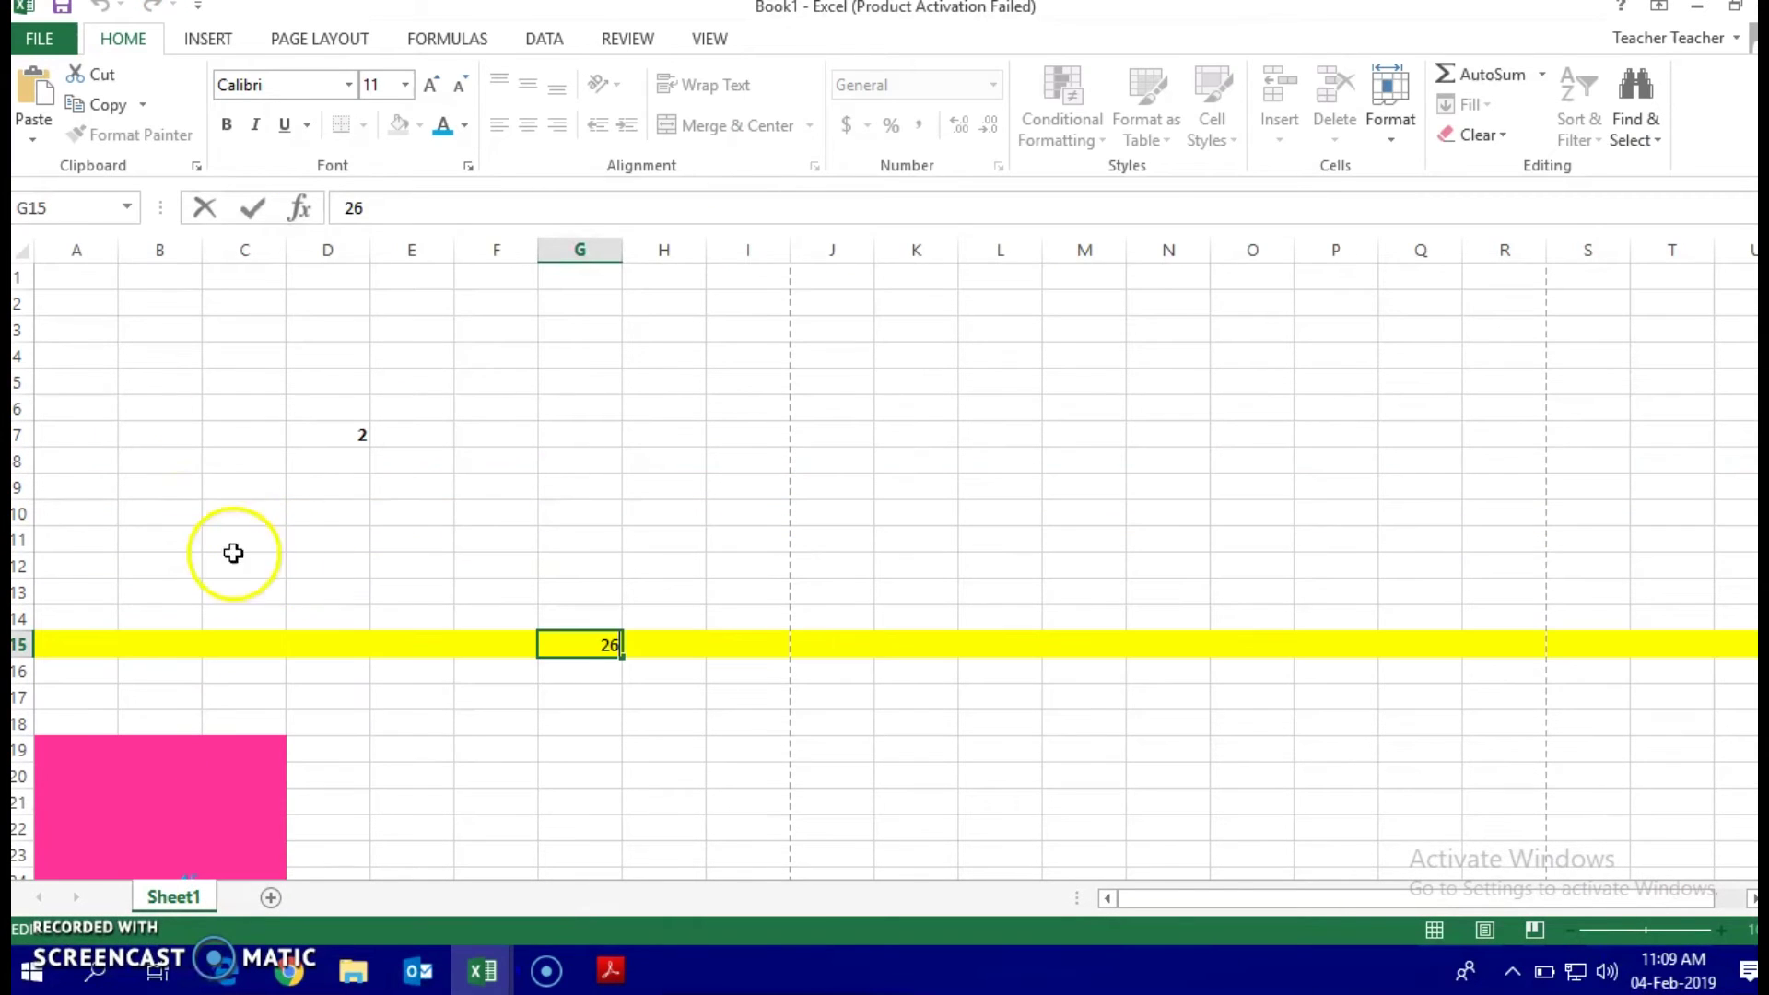
pyautogui.click(162, 697)
pyautogui.click(162, 565)
pyautogui.click(175, 387)
# - Select blank cell B50 below the page break as another possible place, and return to the beginning of the sheet
pyautogui.scroll(-11, 301, 682)
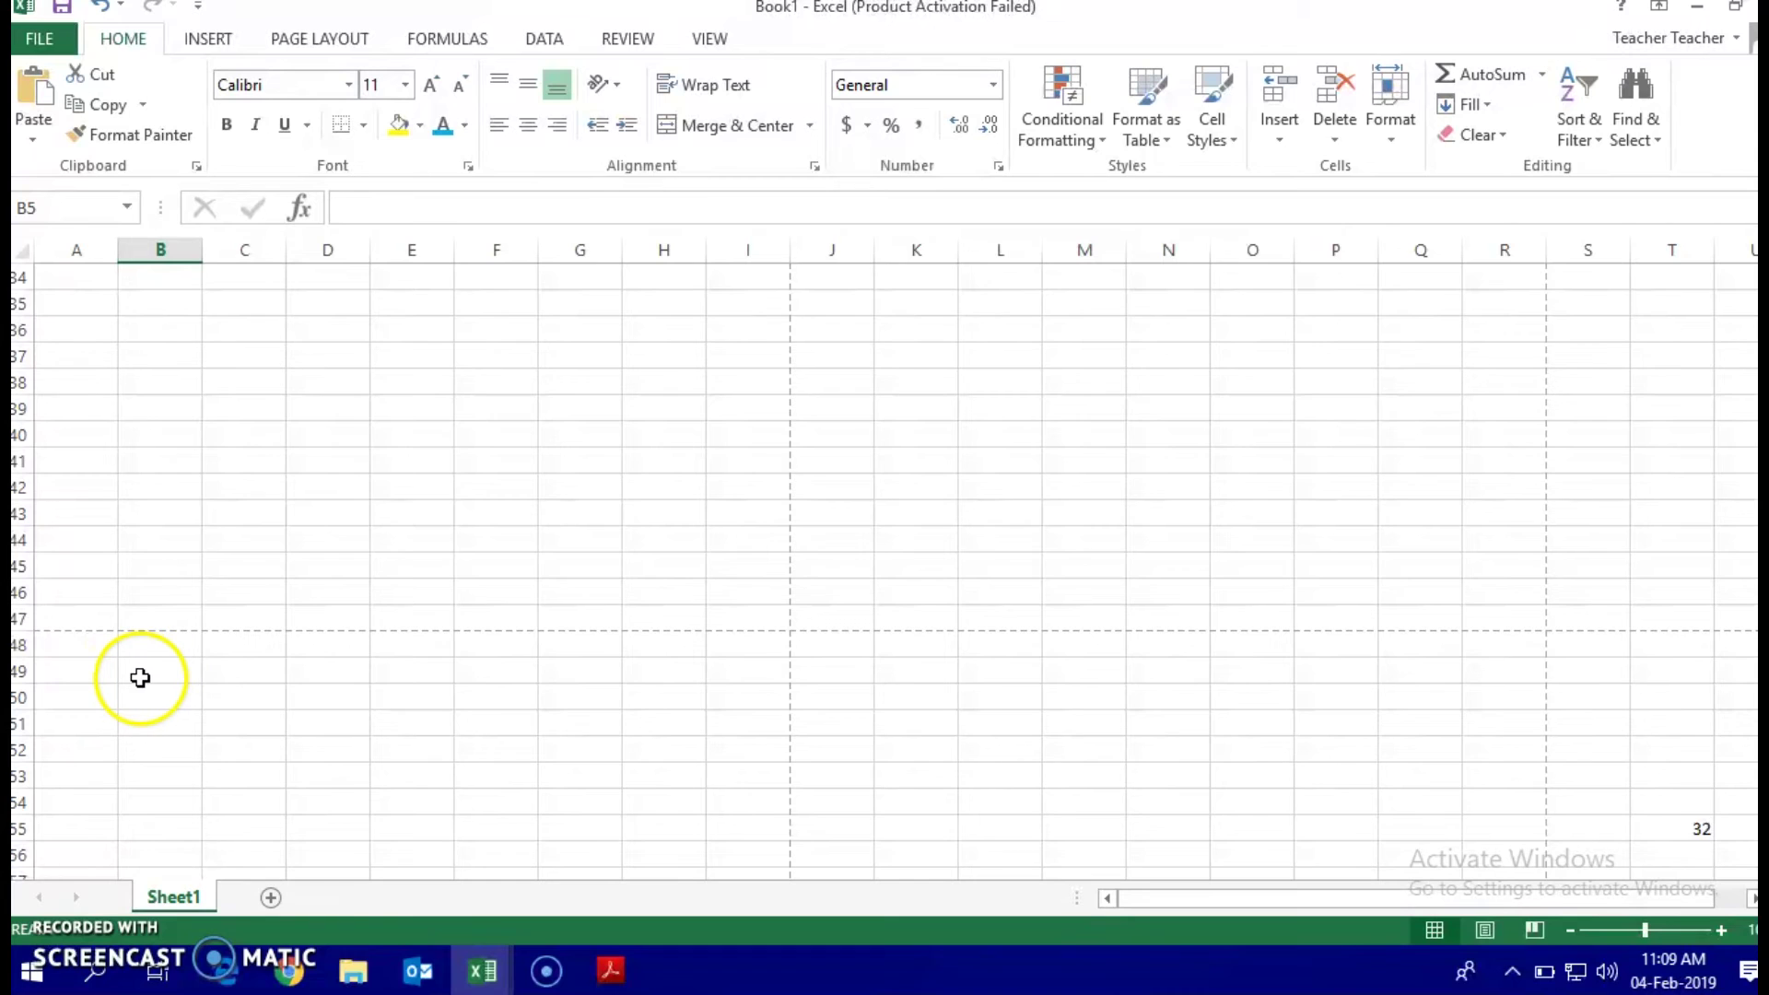
pyautogui.scroll(-1, 141, 677)
pyautogui.click(178, 611)
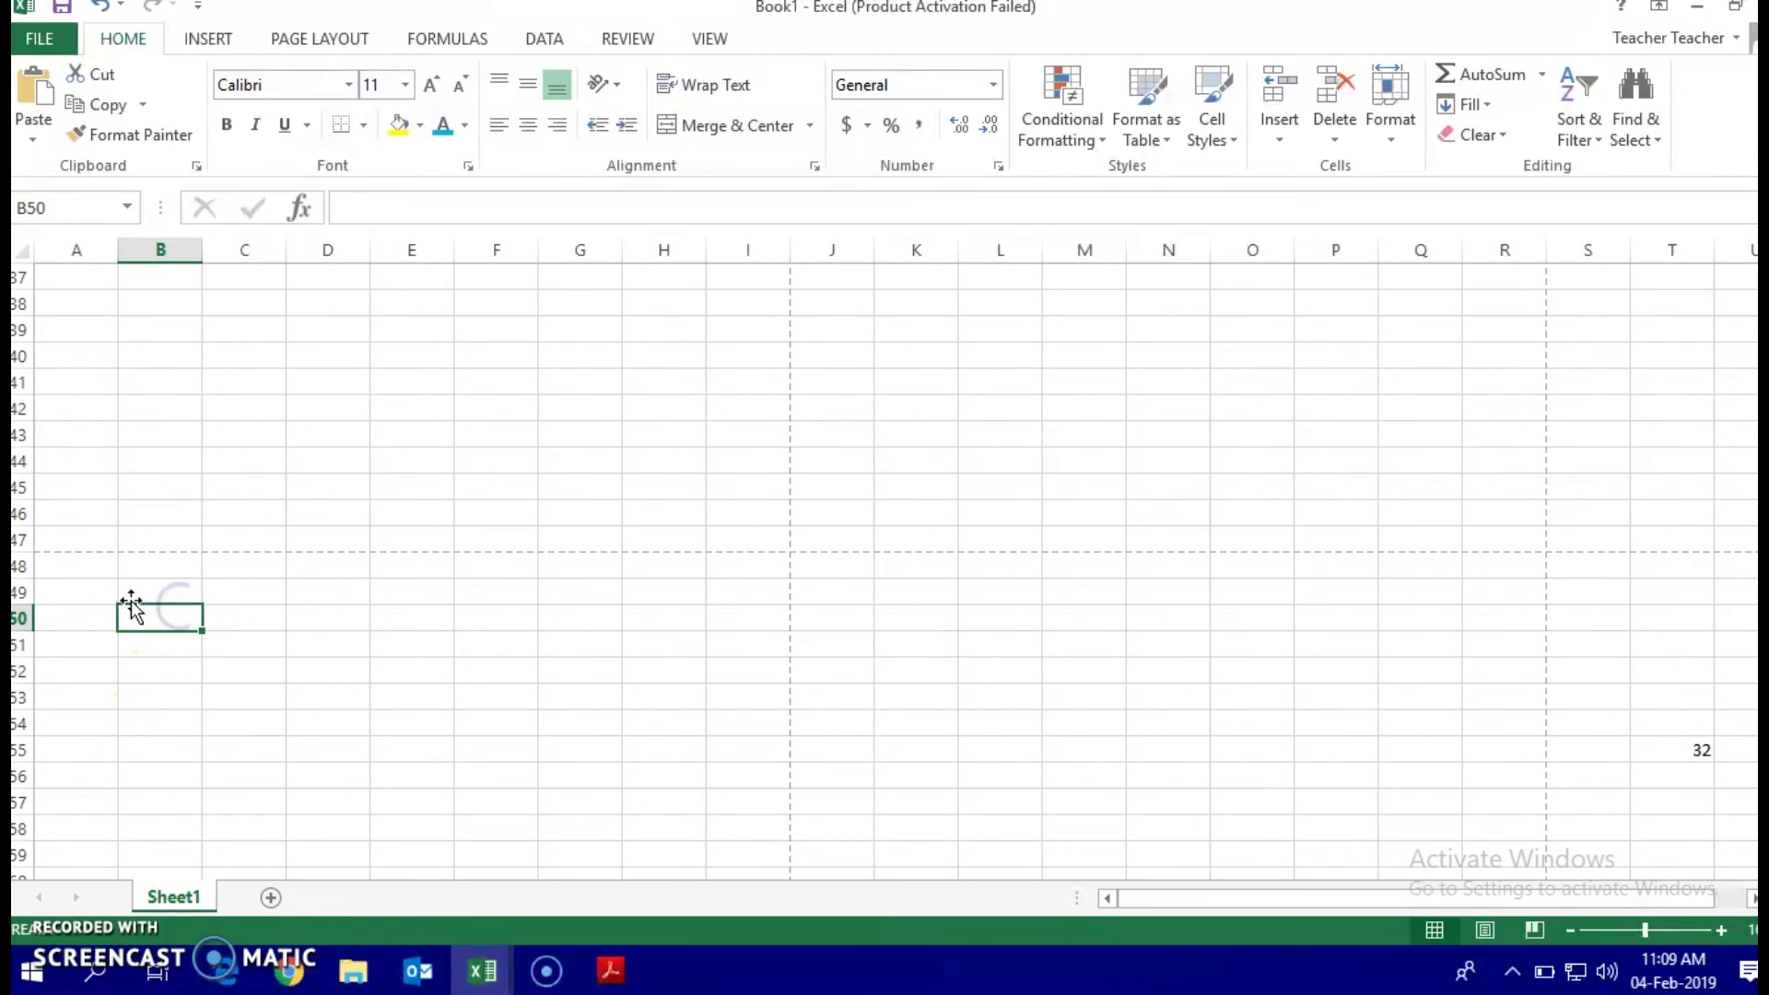
pyautogui.scroll(12, 245, 636)
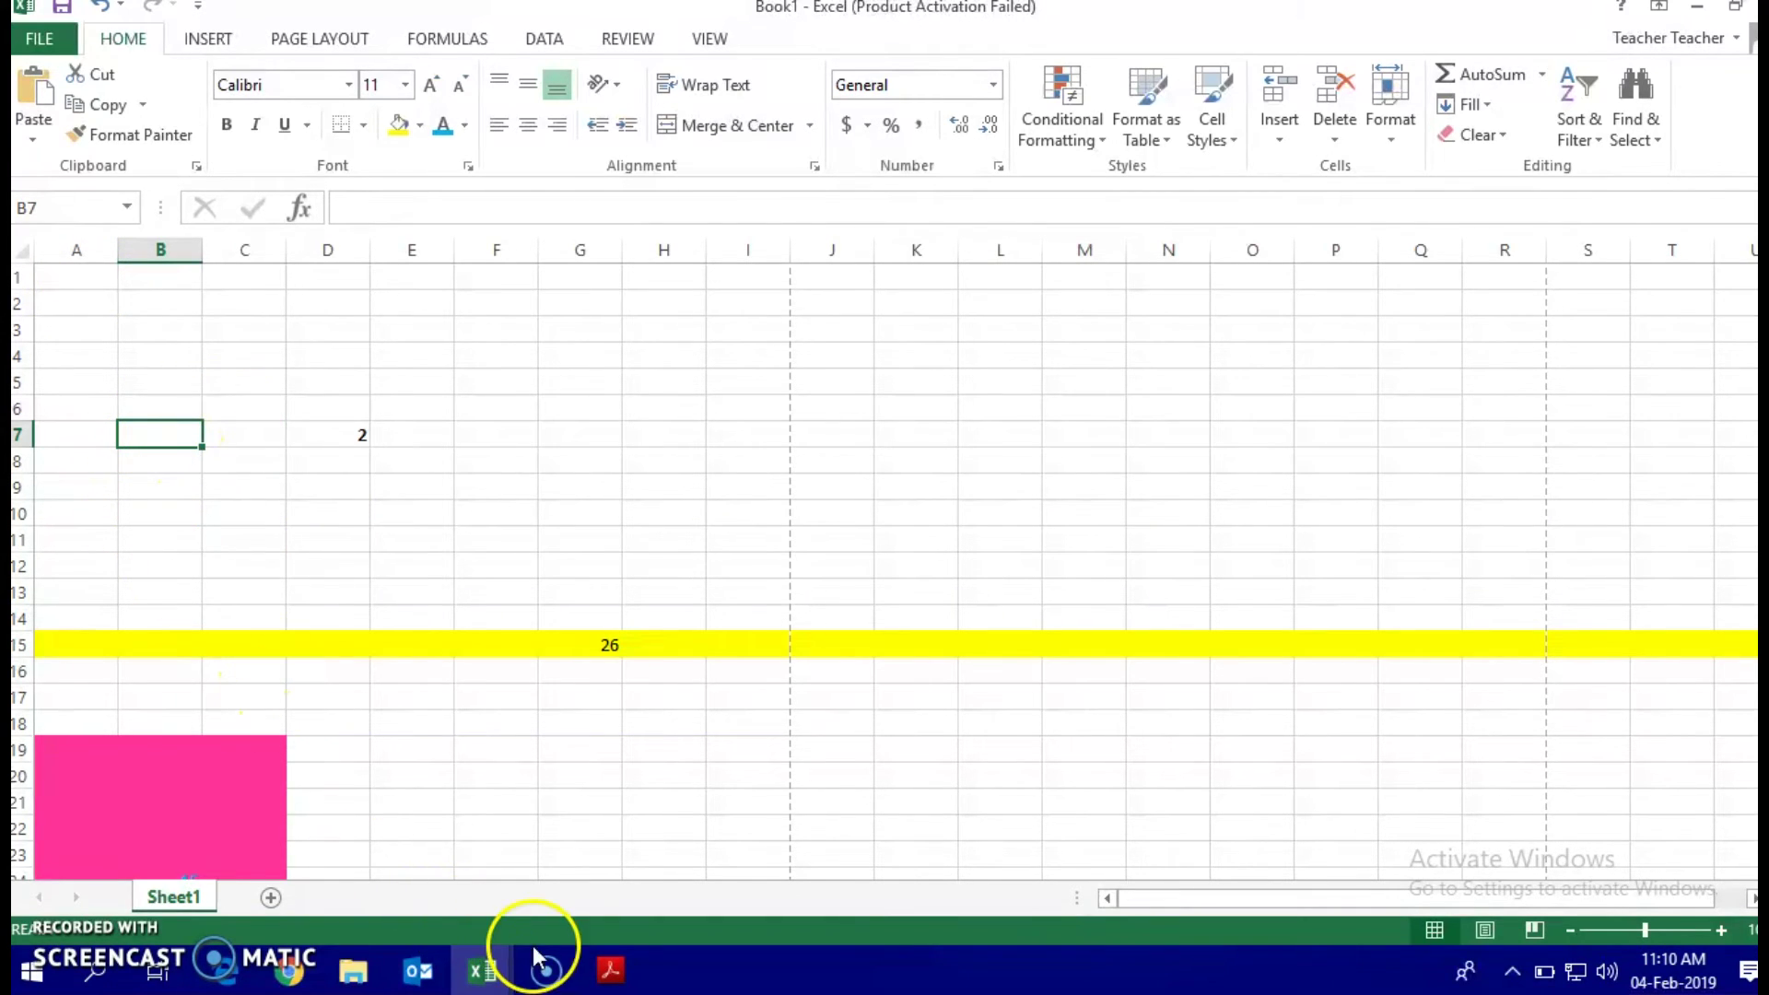
# - Open the print settings for the workbook and select the starting page number of the print range
pyautogui.click(42, 39)
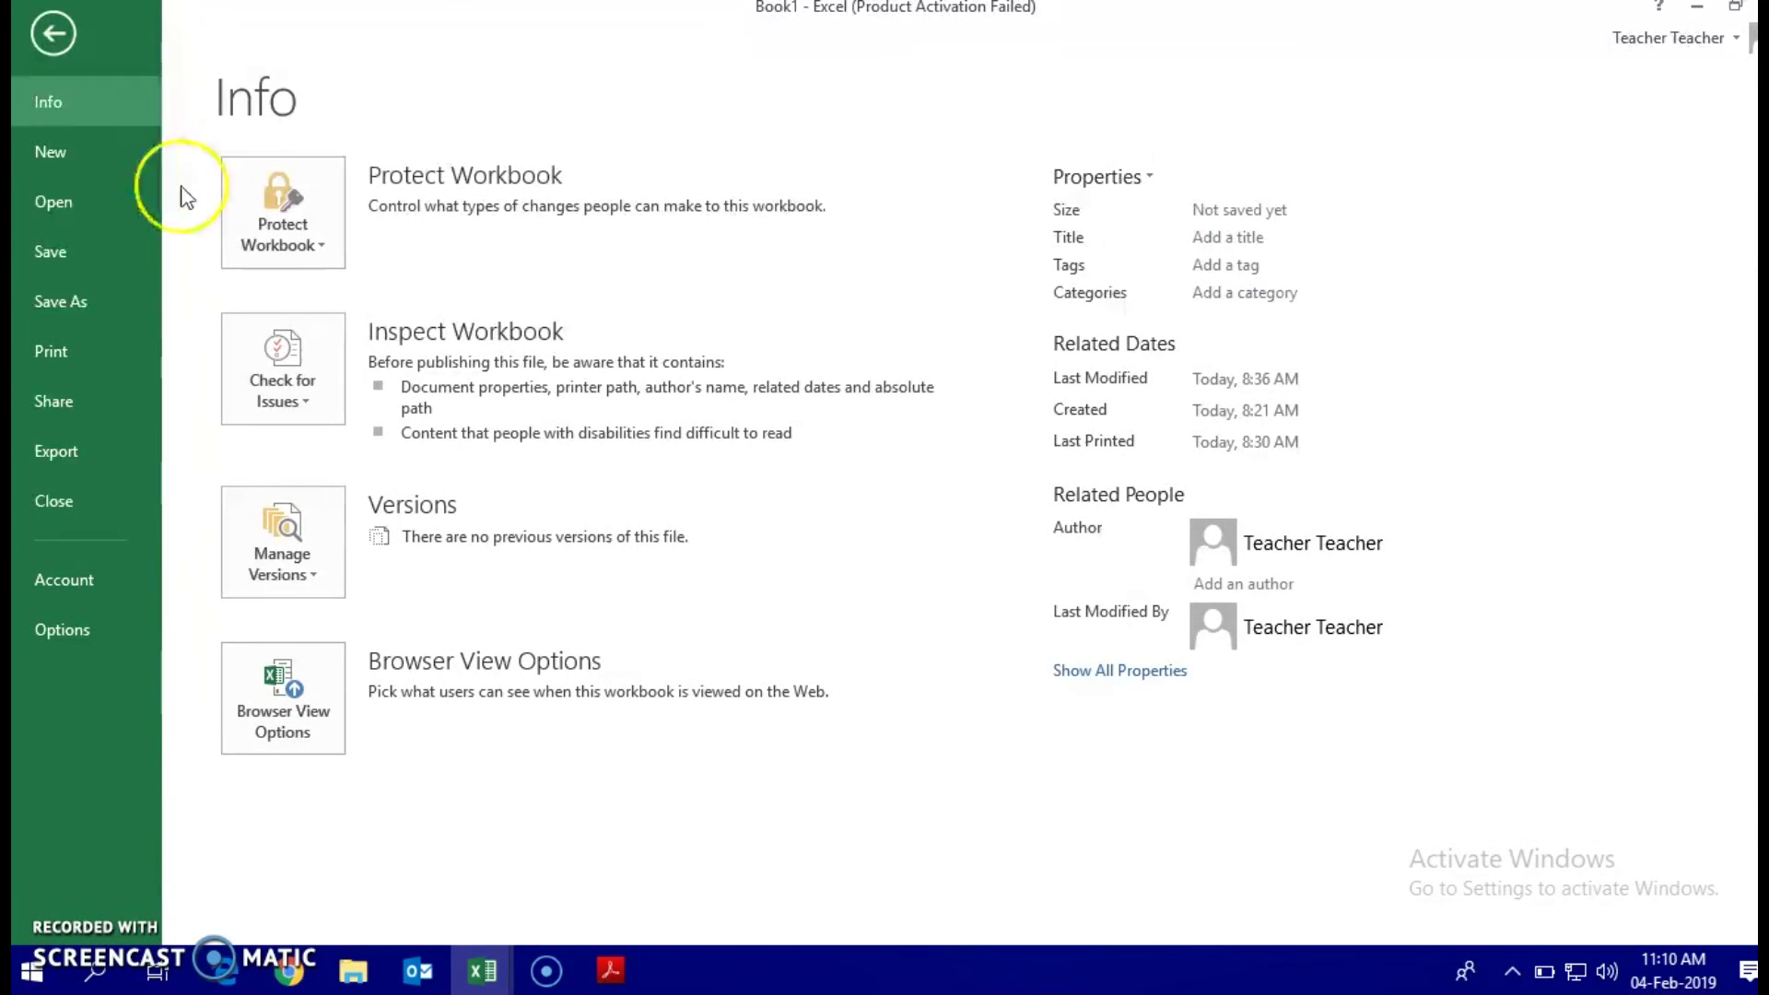
pyautogui.click(79, 355)
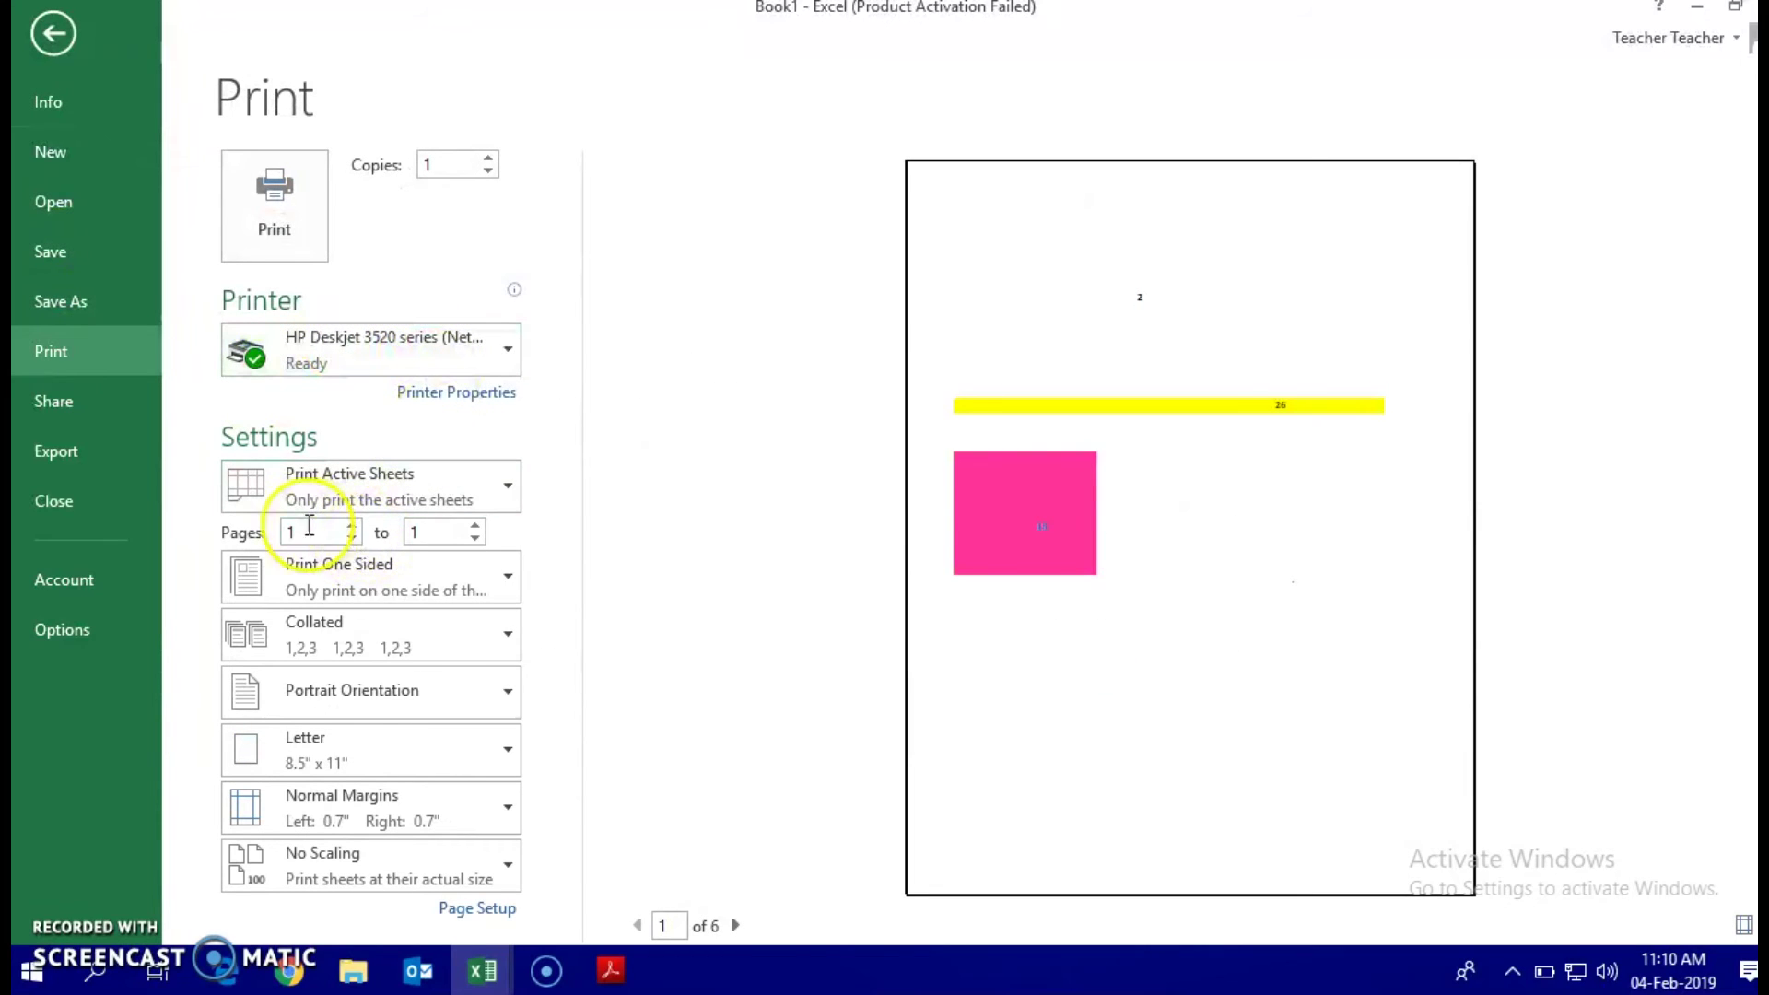
pyautogui.doubleClick(317, 535)
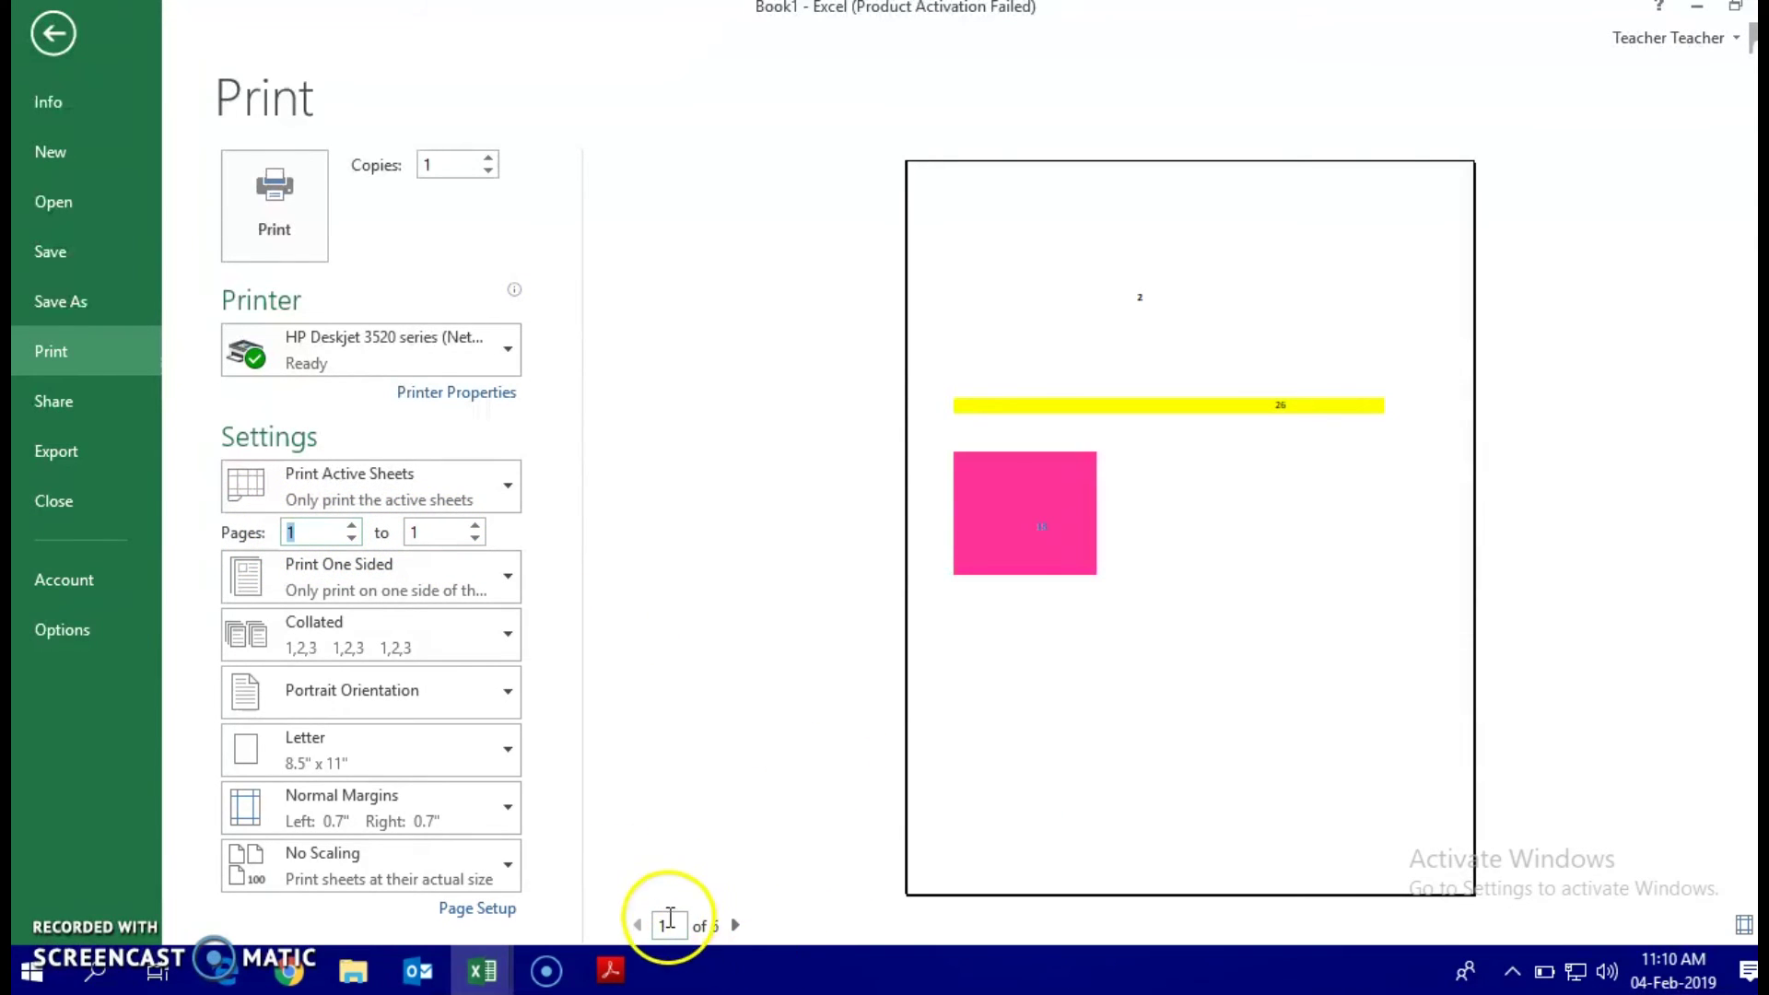
# - Examine the print preview through to page 6 and return to page 1
pyautogui.click(738, 926)
pyautogui.click(738, 926)
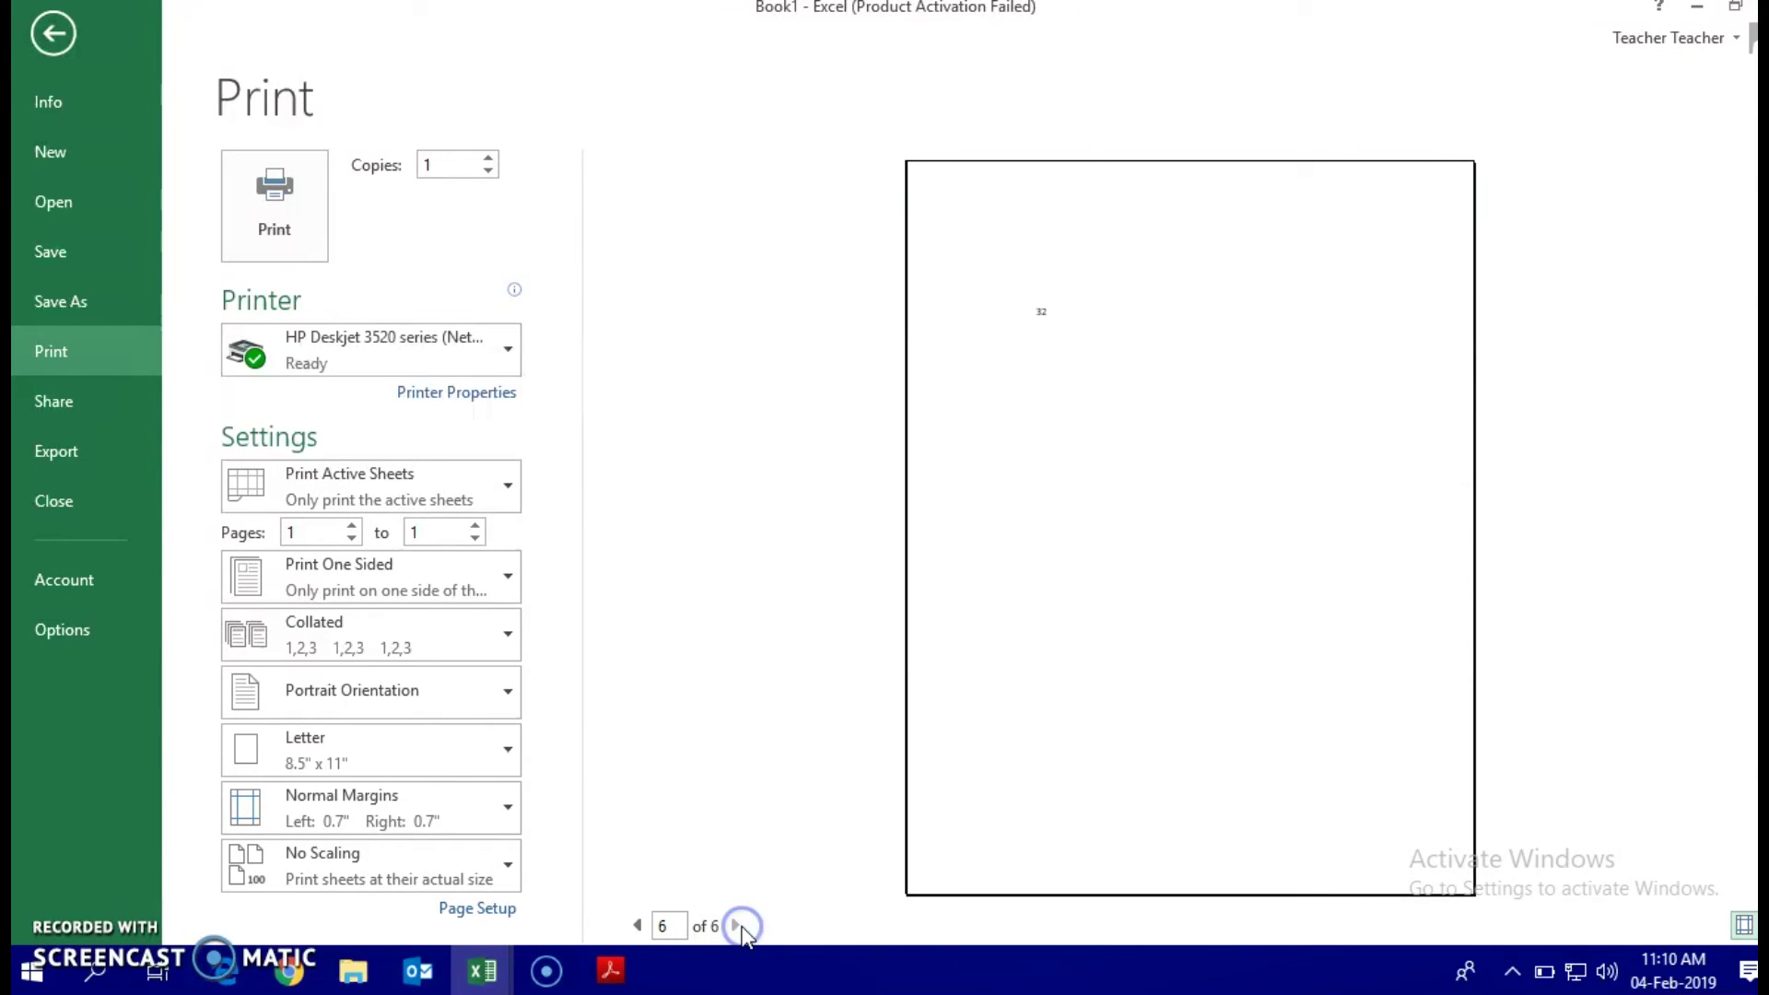
pyautogui.click(1056, 316)
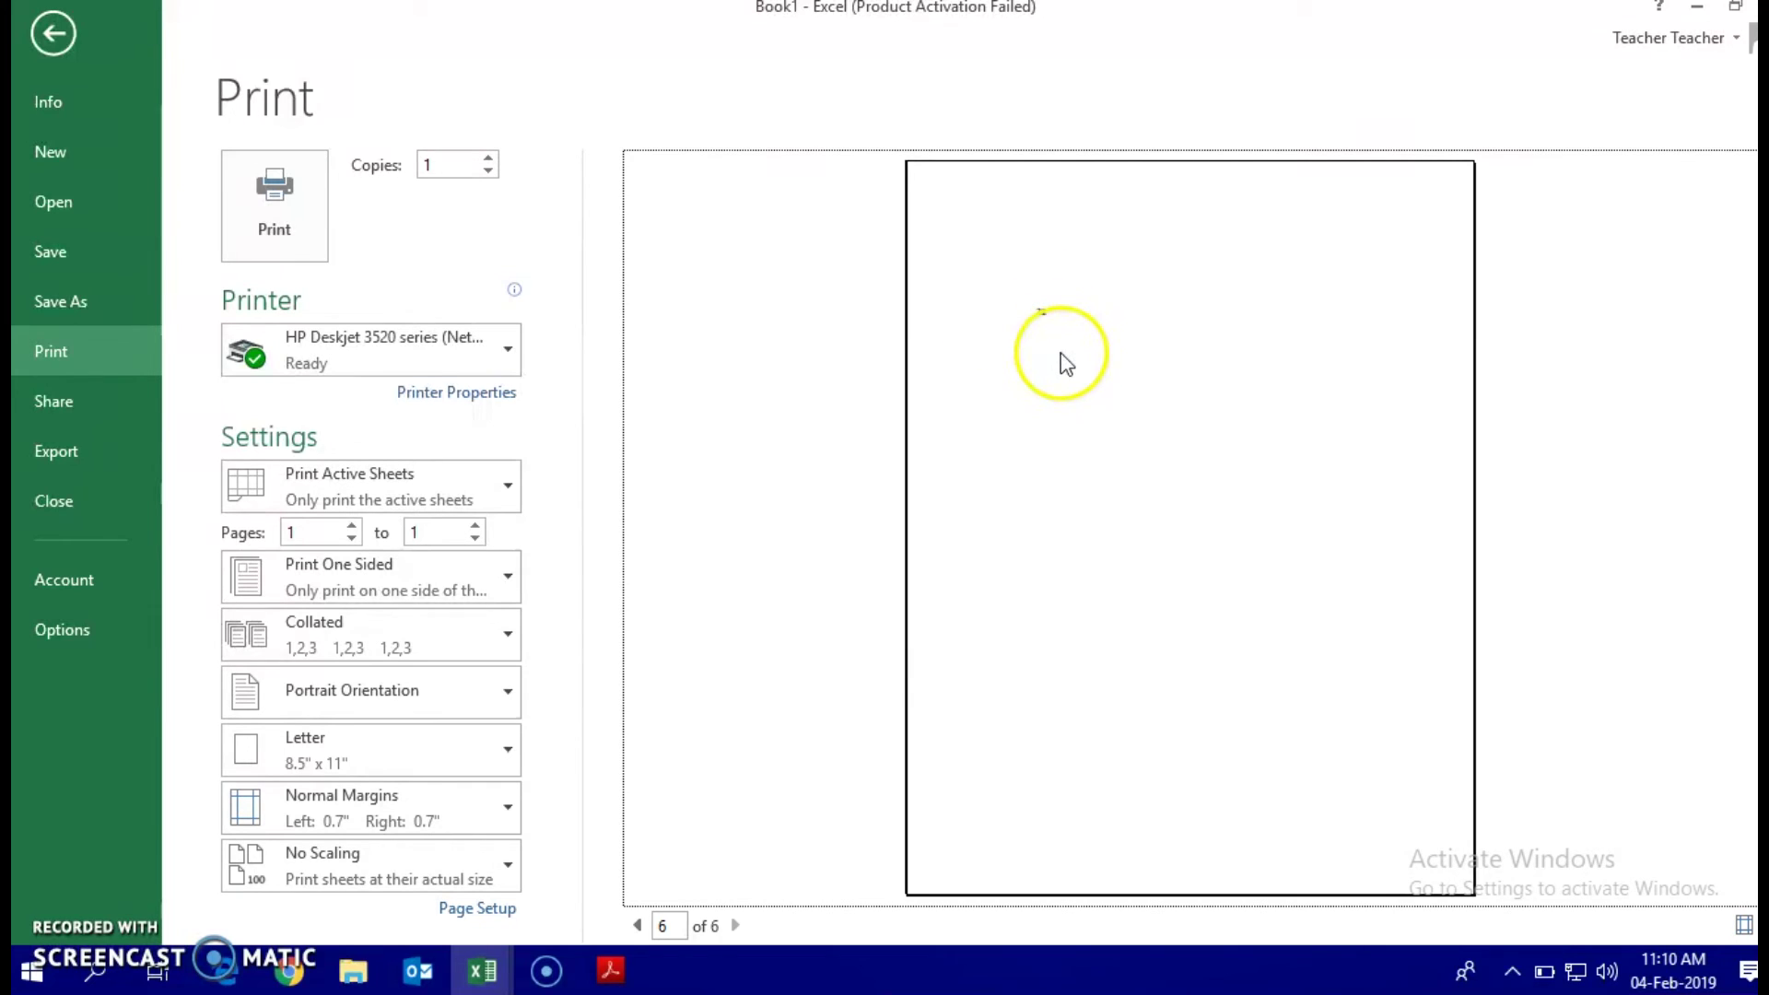
pyautogui.click(636, 926)
pyautogui.click(637, 926)
pyautogui.click(637, 926)
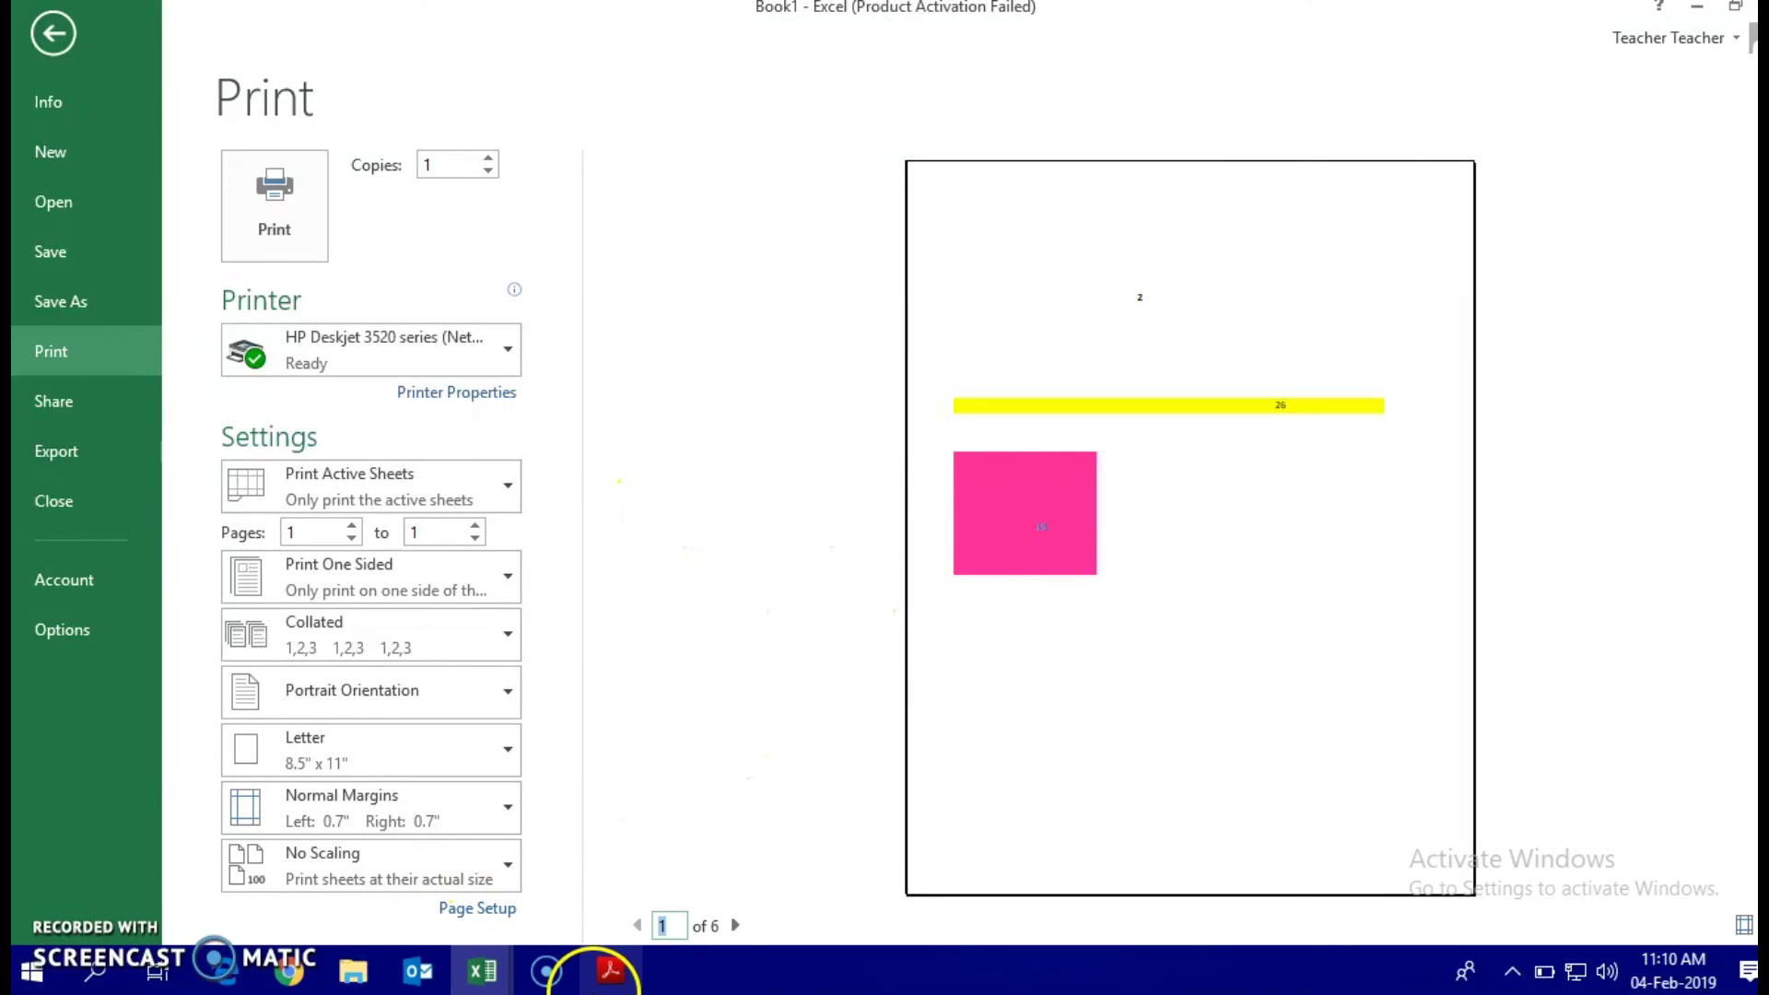
# - Switch to the homework PDF in Acrobat Reader and review the Task 1 table of cells and numbers
pyautogui.click(599, 981)
pyautogui.scroll(8, 712, 645)
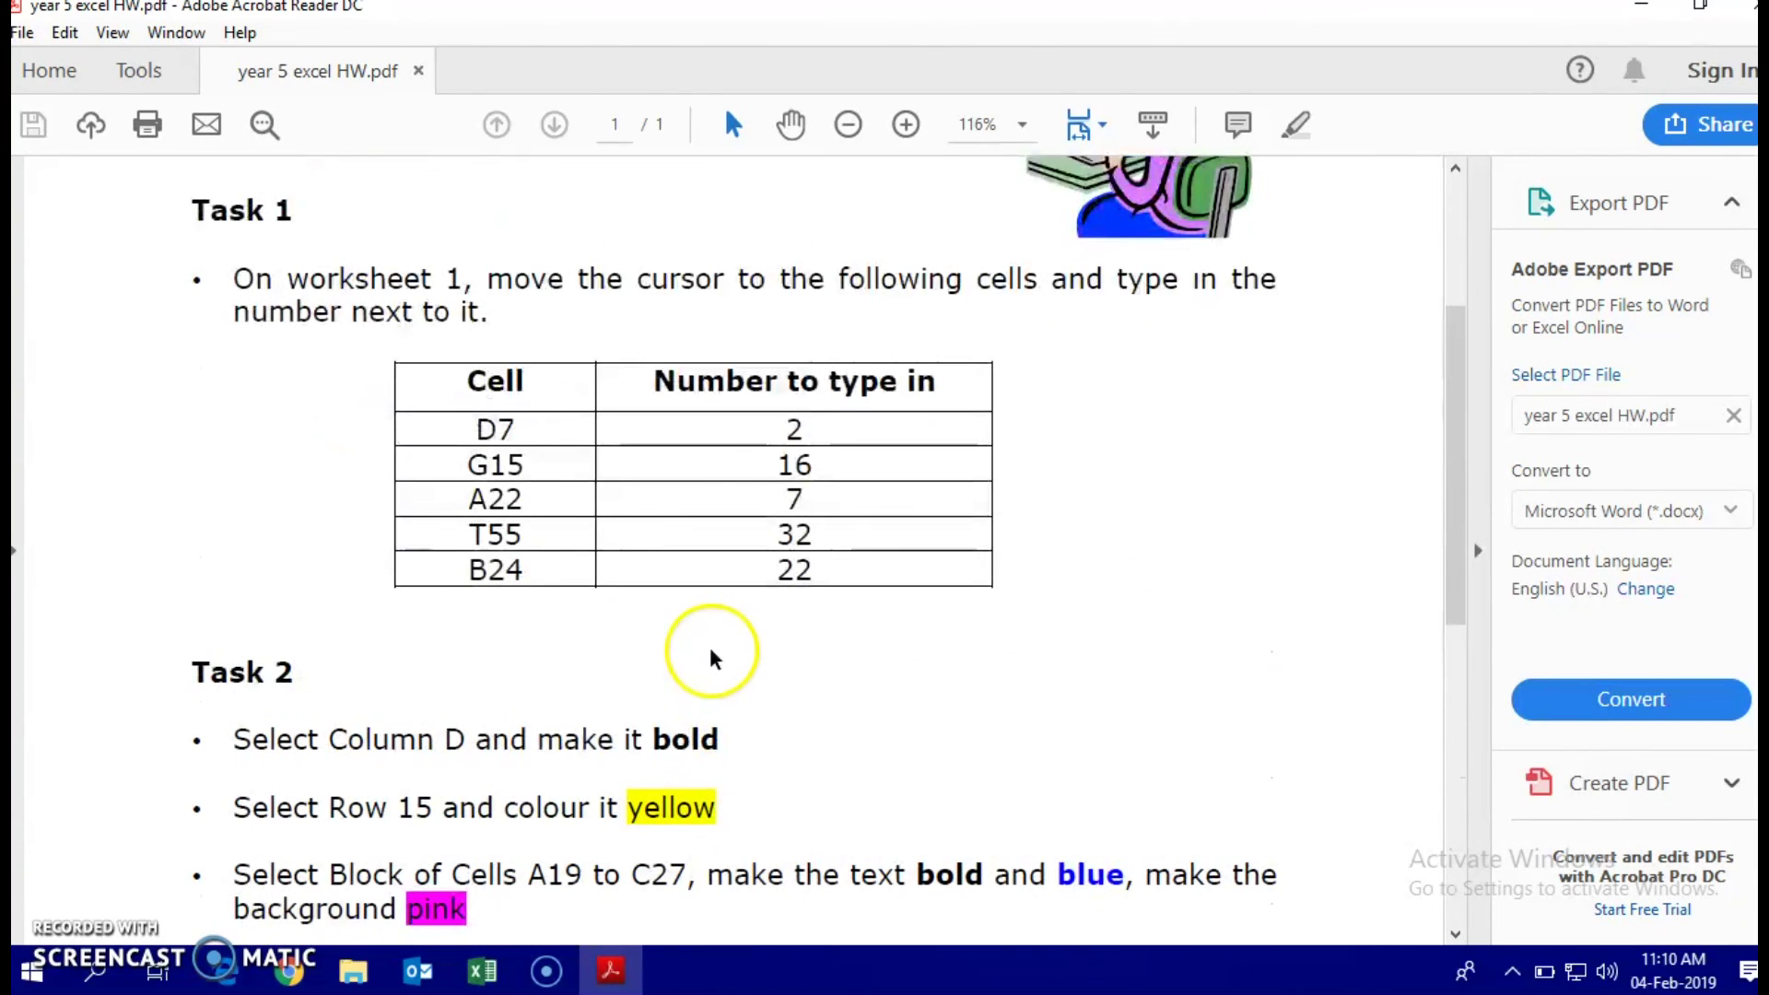
pyautogui.scroll(1, 711, 656)
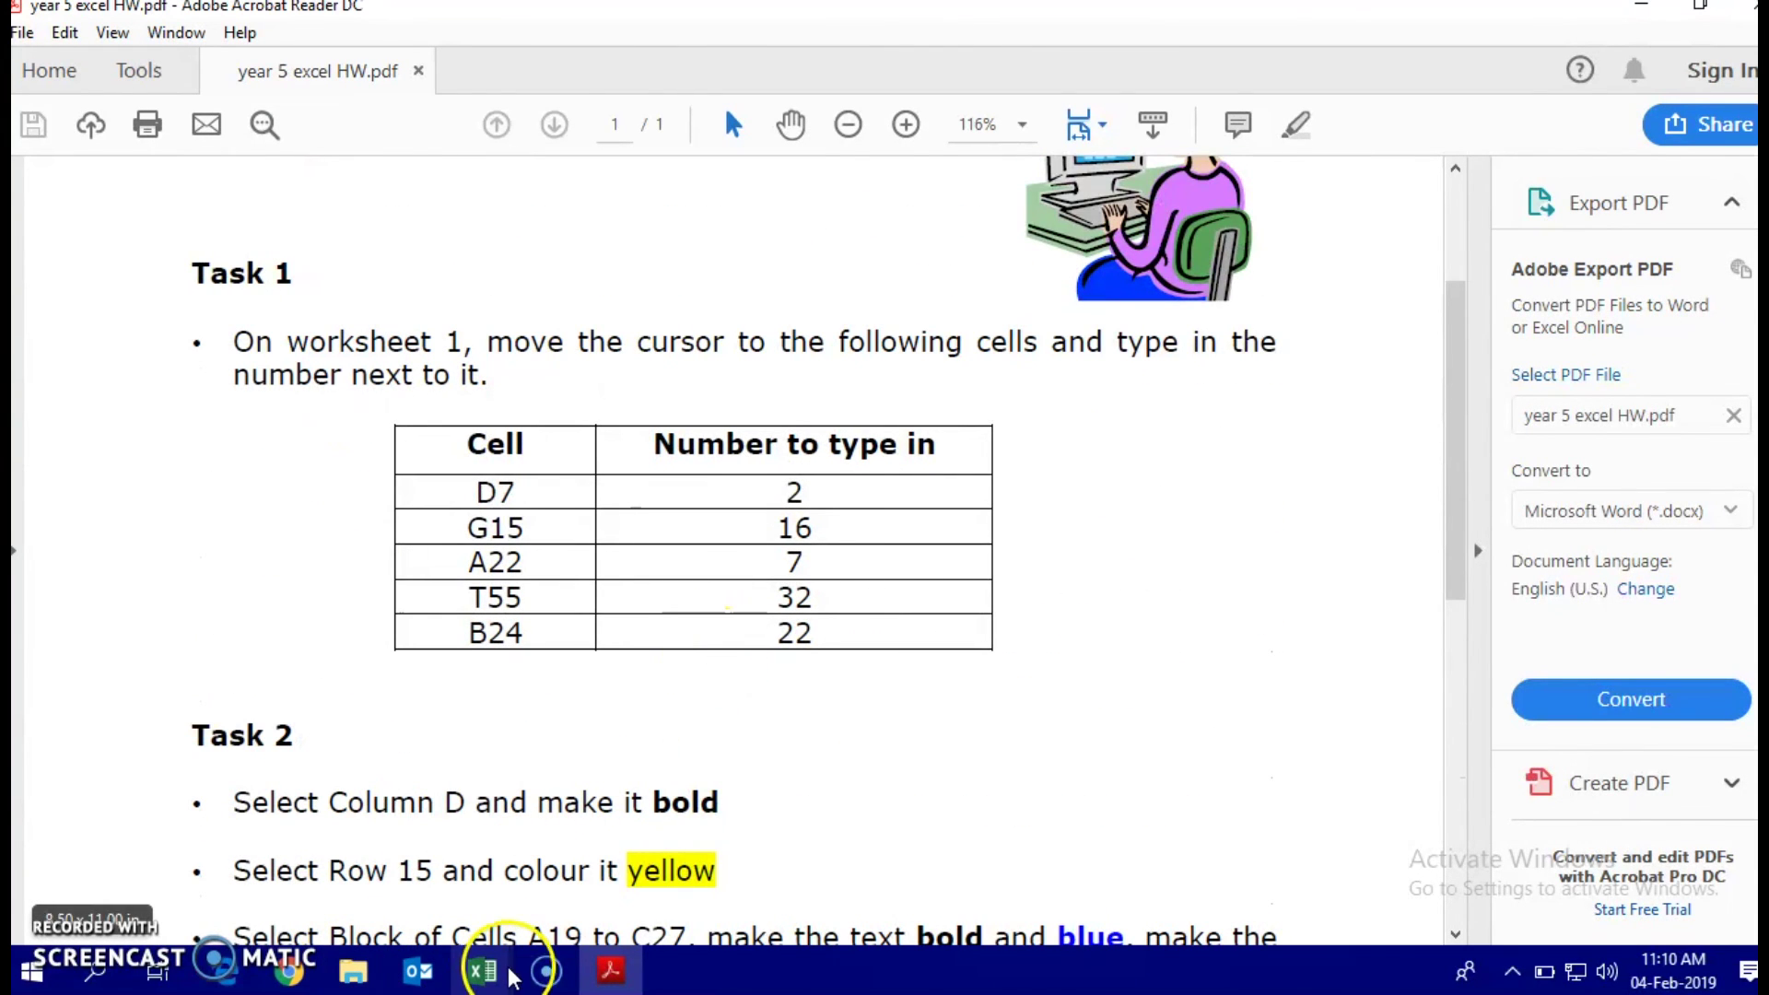